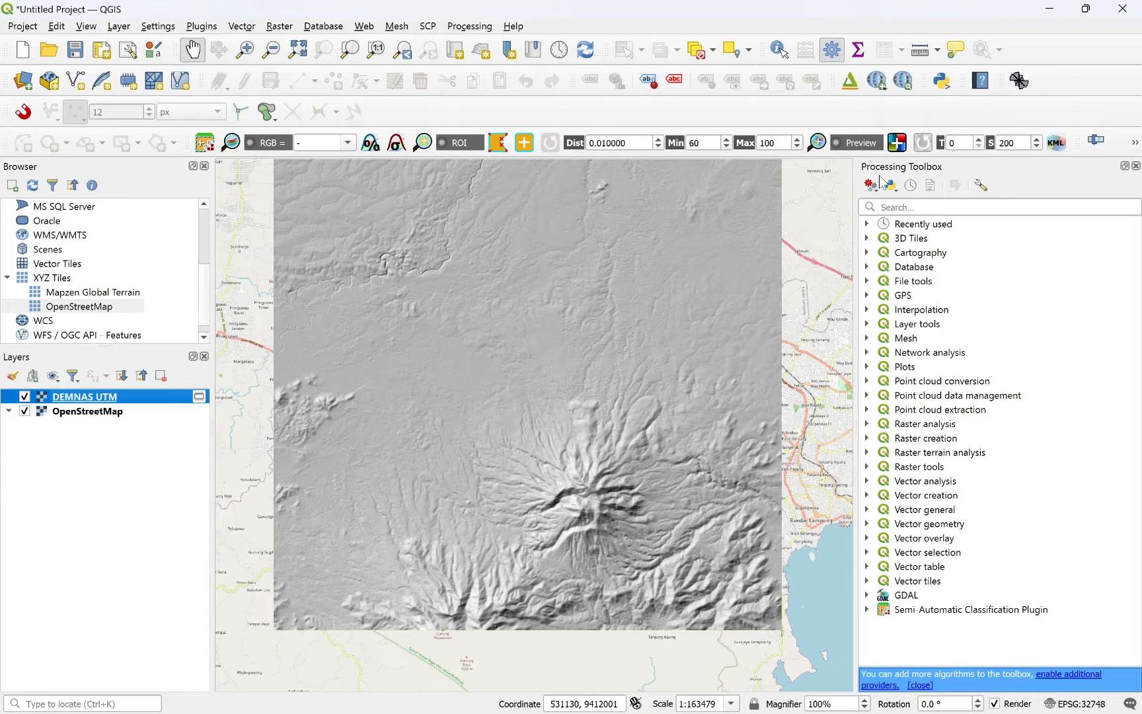
# Step: Generate contour lines from the DEMNAS UTM raster with the Contour tool, using an interval of 100 and a temporary output
pyautogui.click(925, 207)
pyautogui.write('contour')
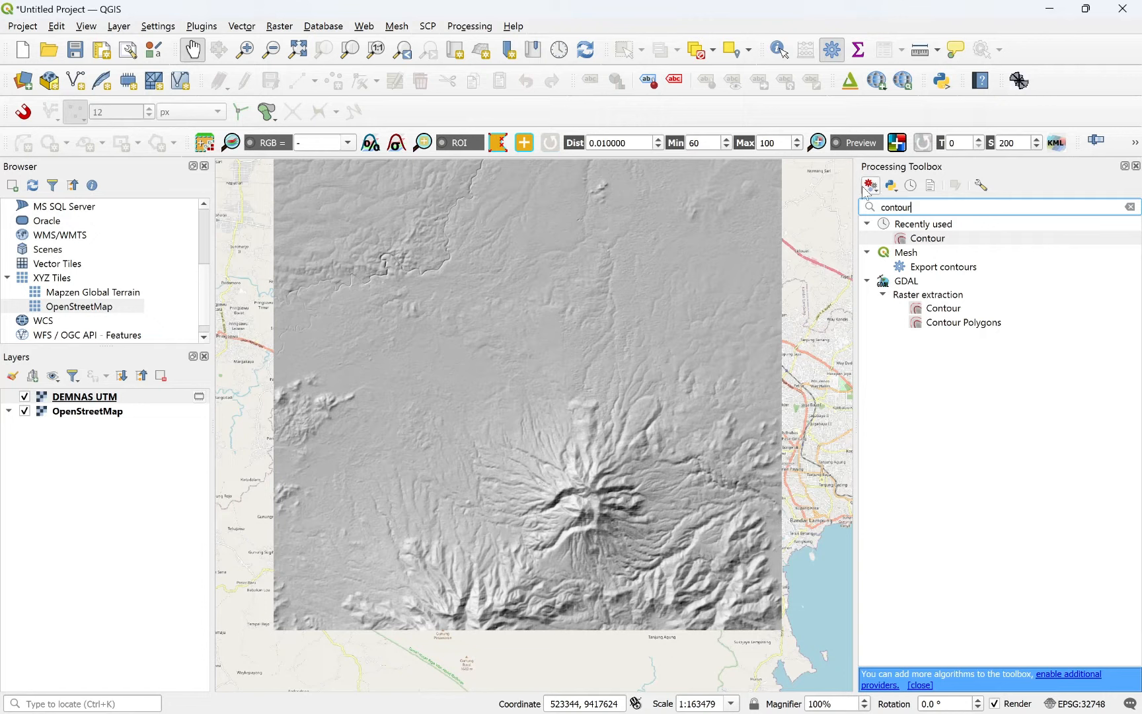
pyautogui.click(280, 29)
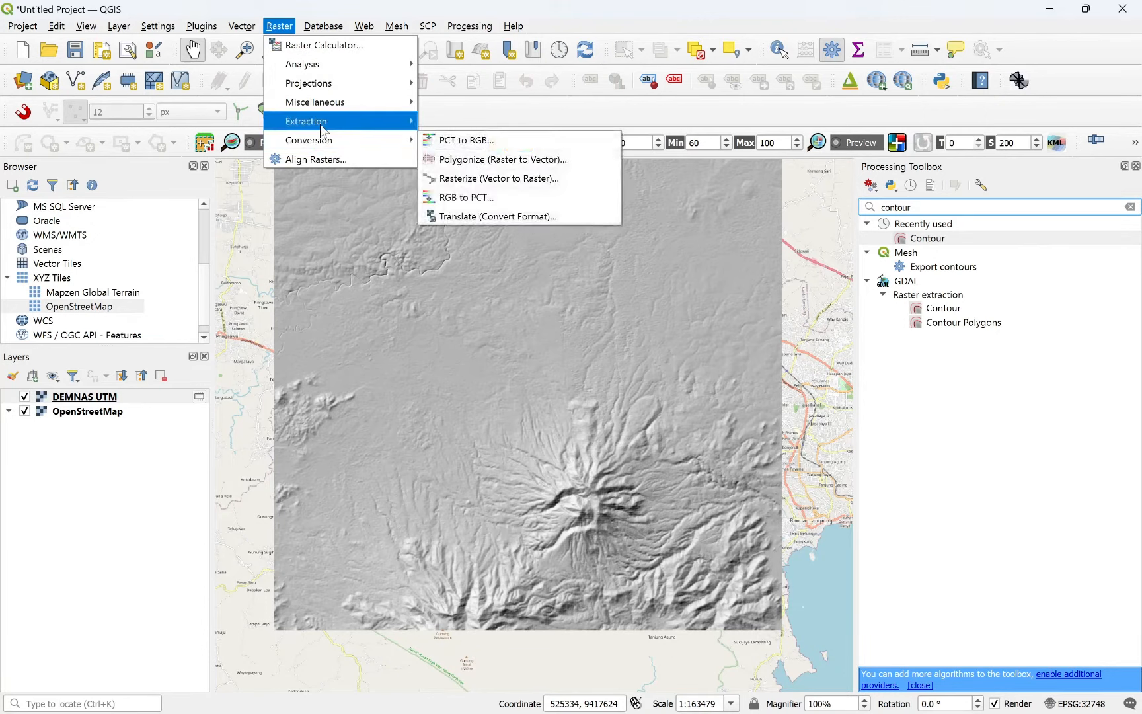
pyautogui.moveTo(321, 126)
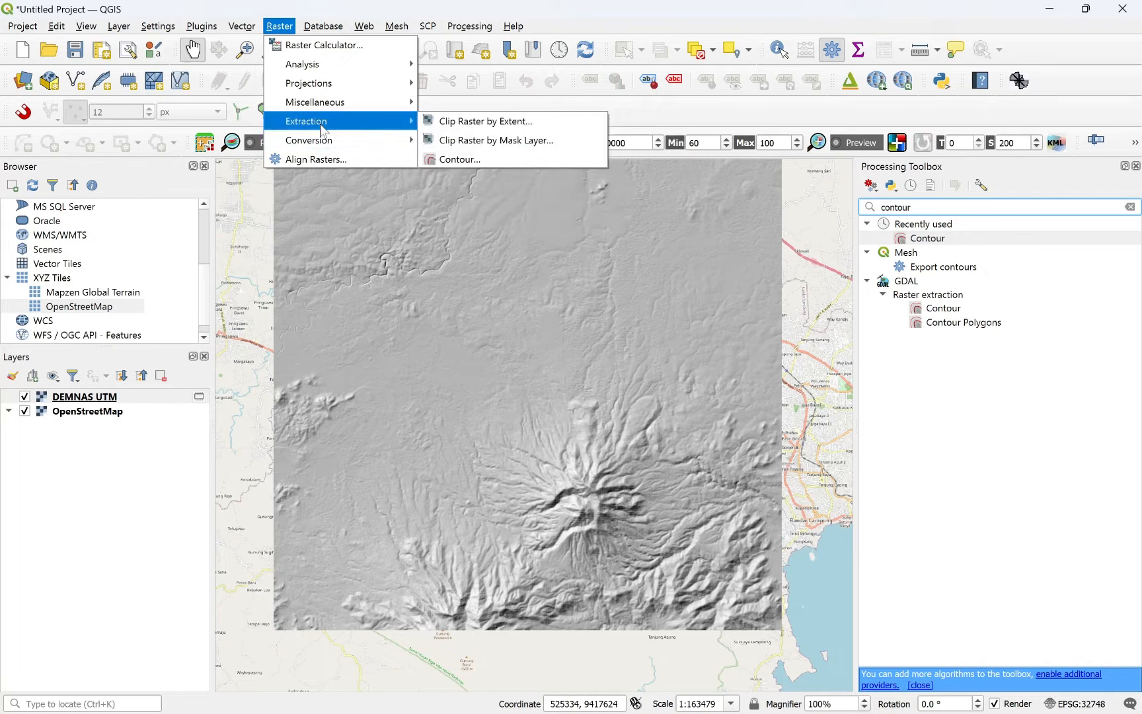
pyautogui.click(452, 160)
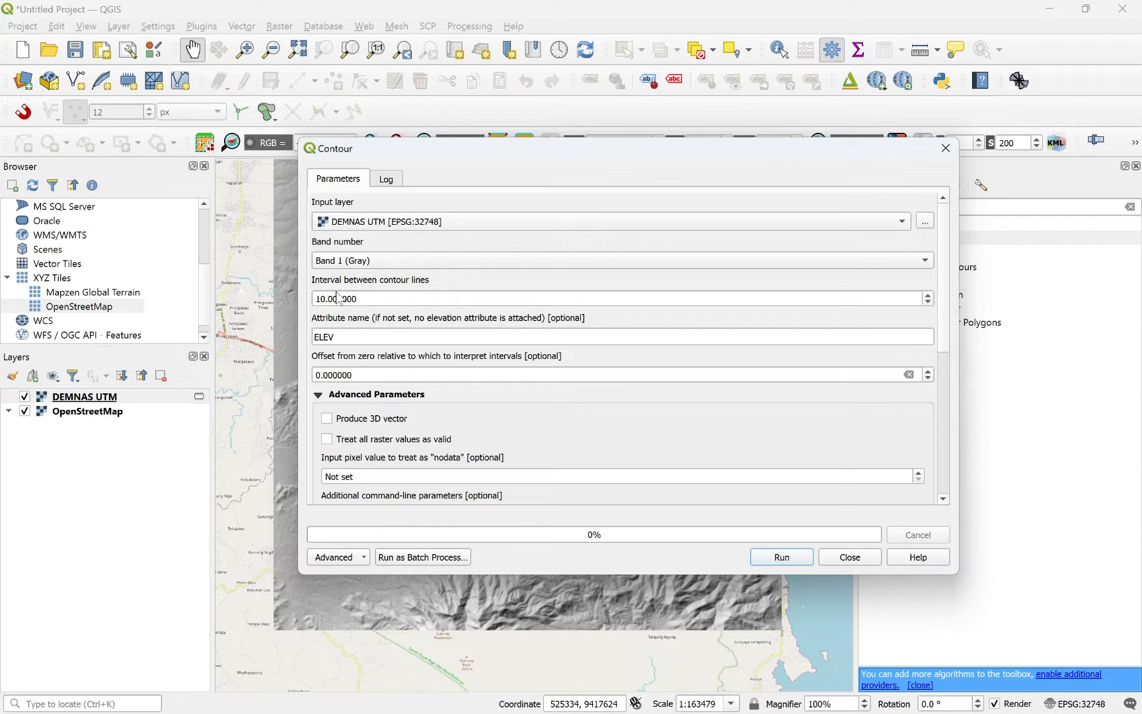
pyautogui.moveTo(366, 298); pyautogui.dragTo(314, 299)
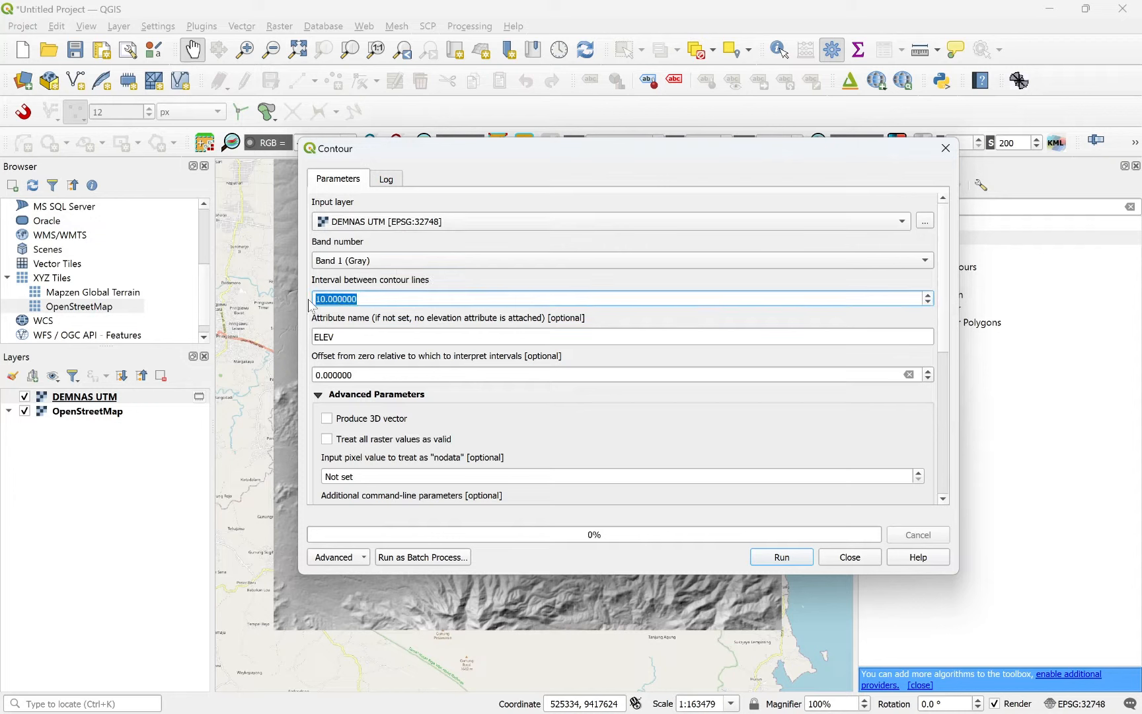
pyautogui.write('100')
pyautogui.moveTo(946, 321); pyautogui.dragTo(943, 465)
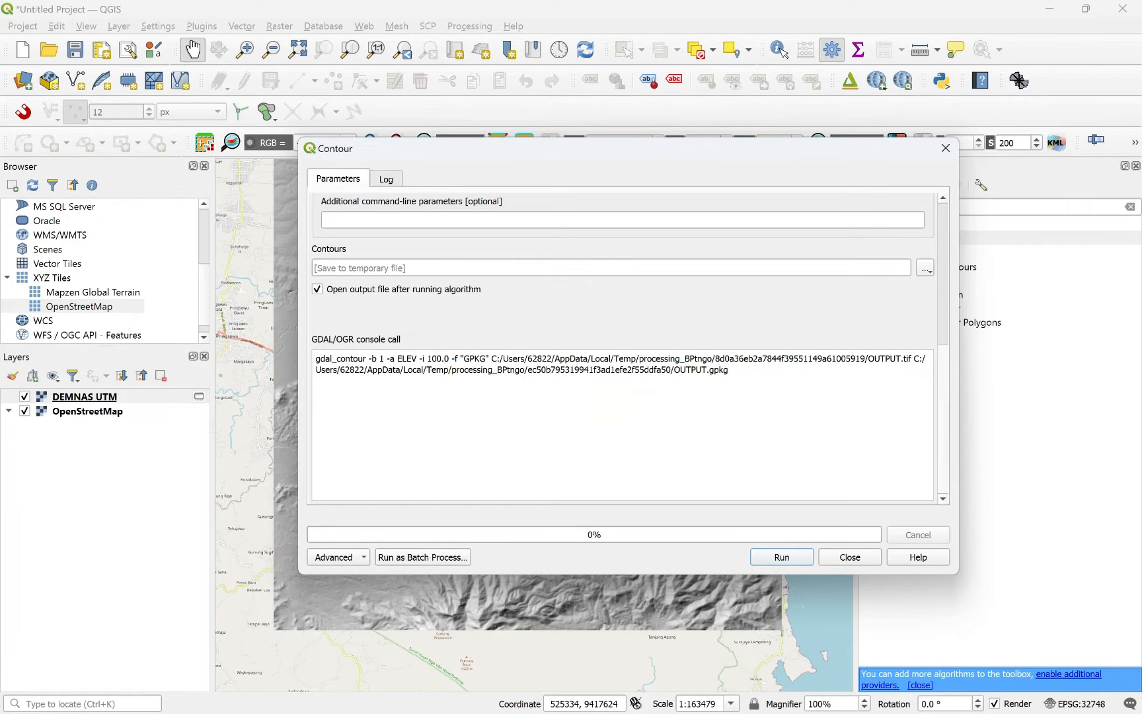
pyautogui.click(759, 557)
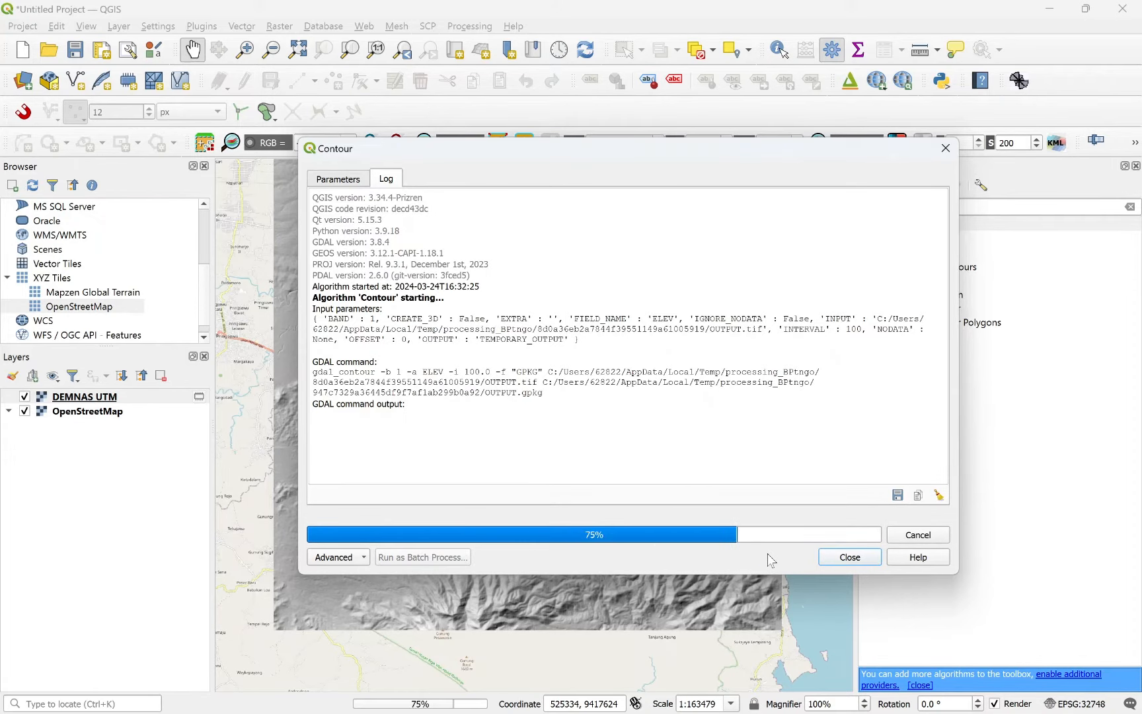
pyautogui.click(827, 559)
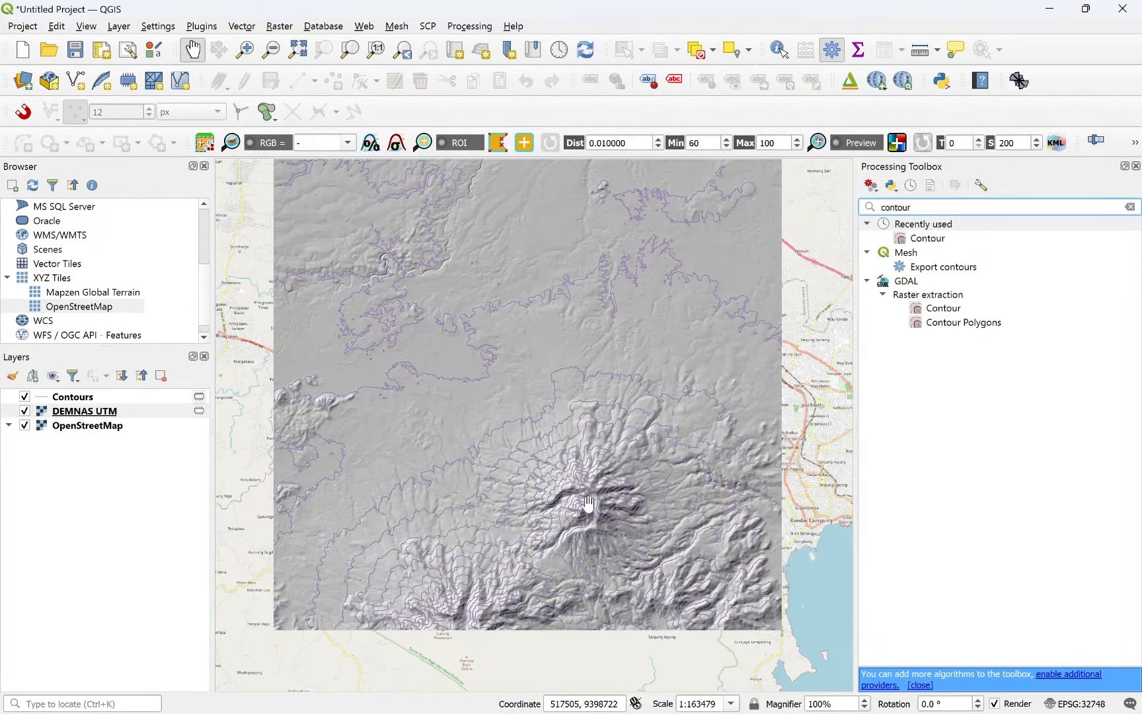
# Step: Rename the generated Contours layer as "Kontur 100 m"
pyautogui.moveTo(577, 449); pyautogui.dragTo(576, 452)
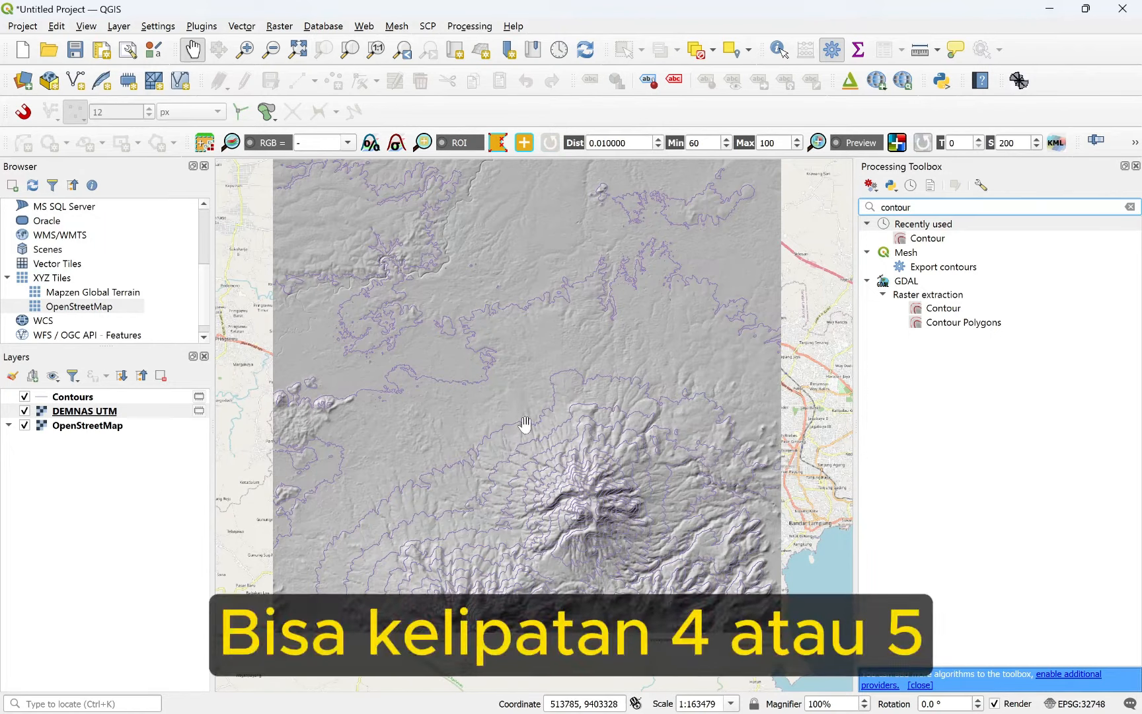
pyautogui.scroll(1, 537, 423)
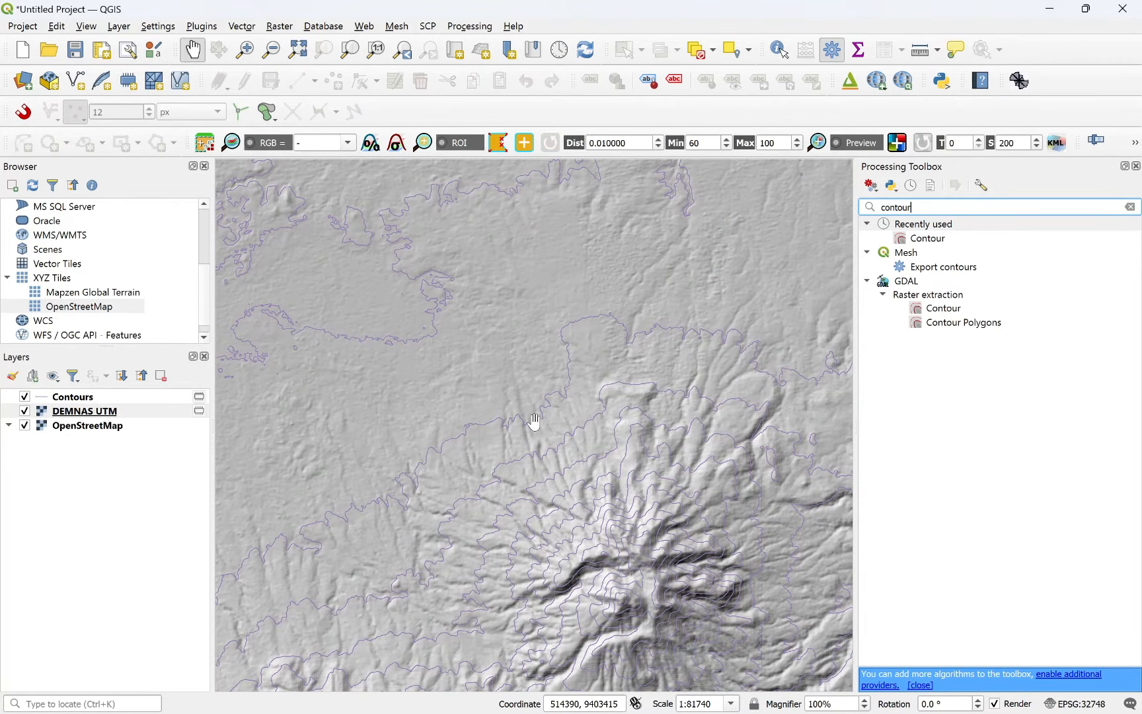
pyautogui.click(98, 399)
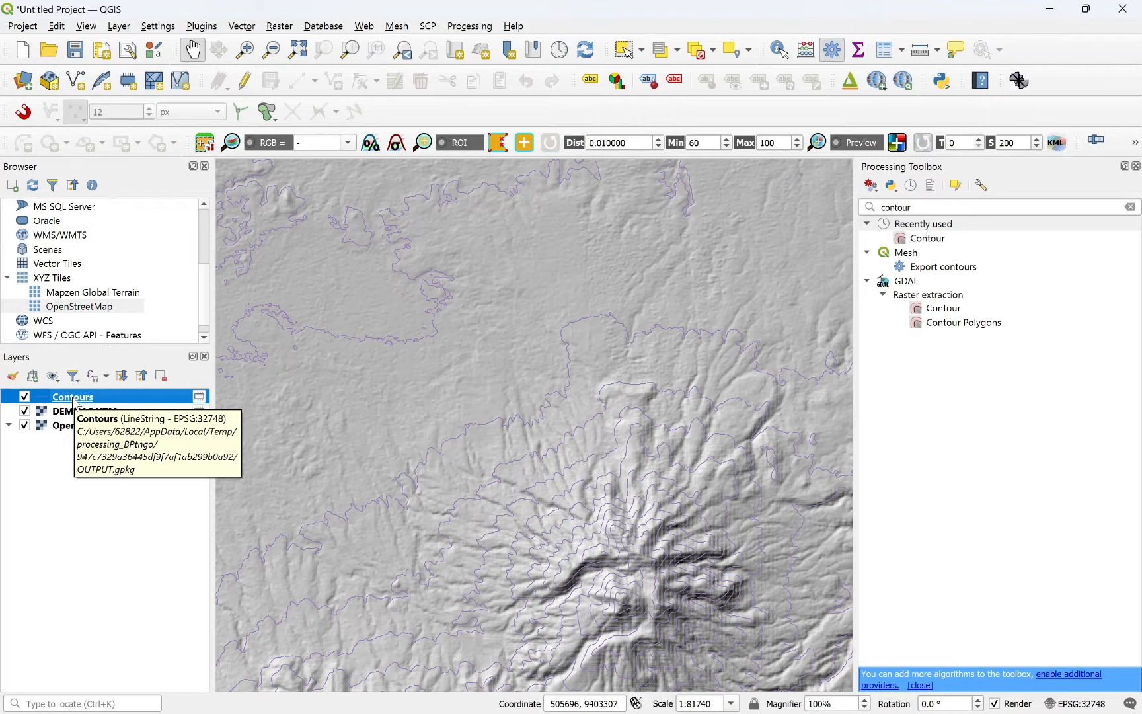
pyautogui.click(74, 400)
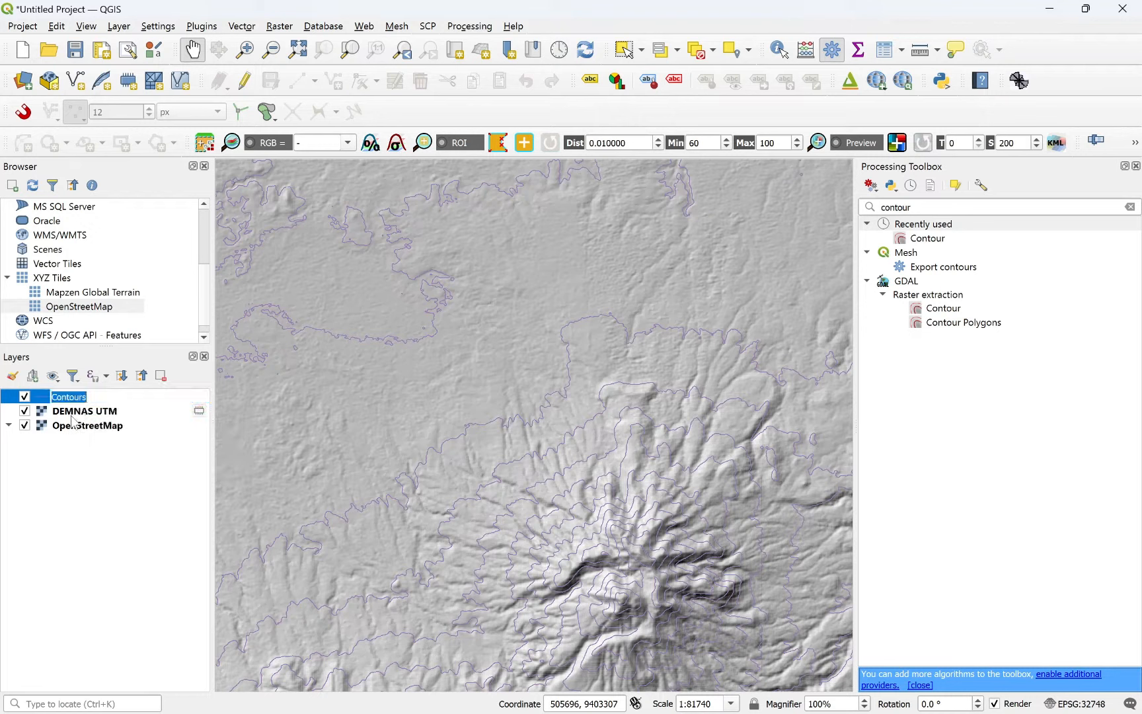
pyautogui.write('Kontur 100 m')
pyautogui.click(74, 457)
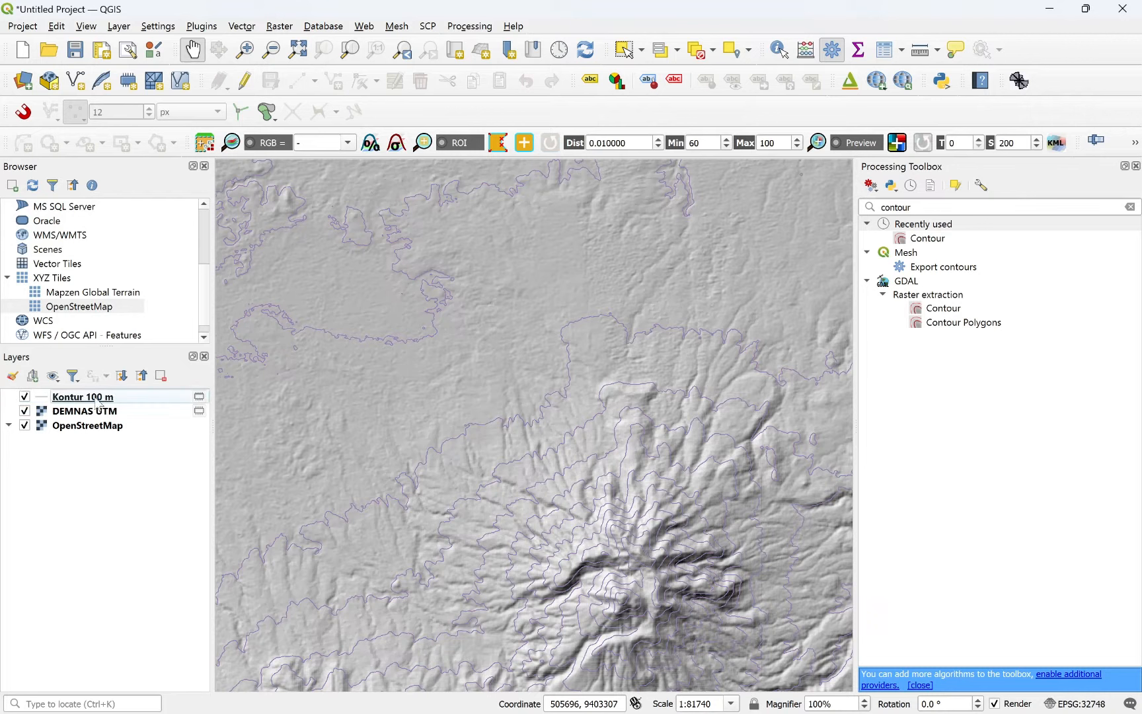
# Step: Generate a second set of contour lines from the DEMNAS UTM raster with an interval of 400
pyautogui.doubleClick(925, 240)
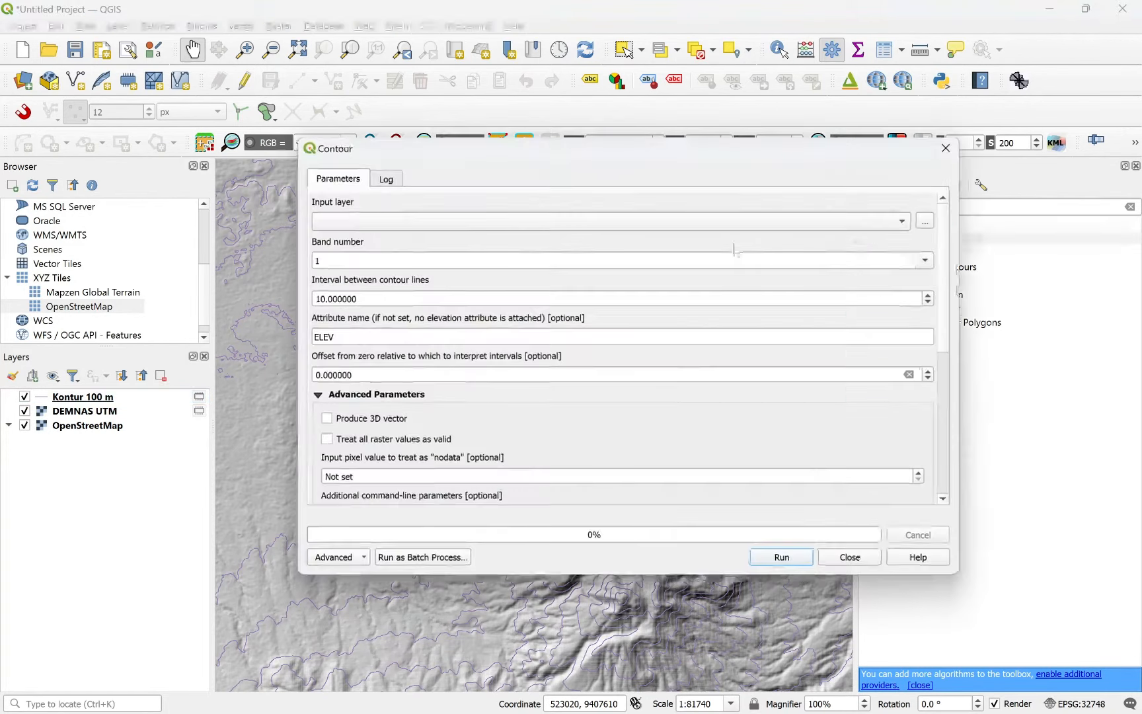
pyautogui.click(343, 226)
pyautogui.click(376, 223)
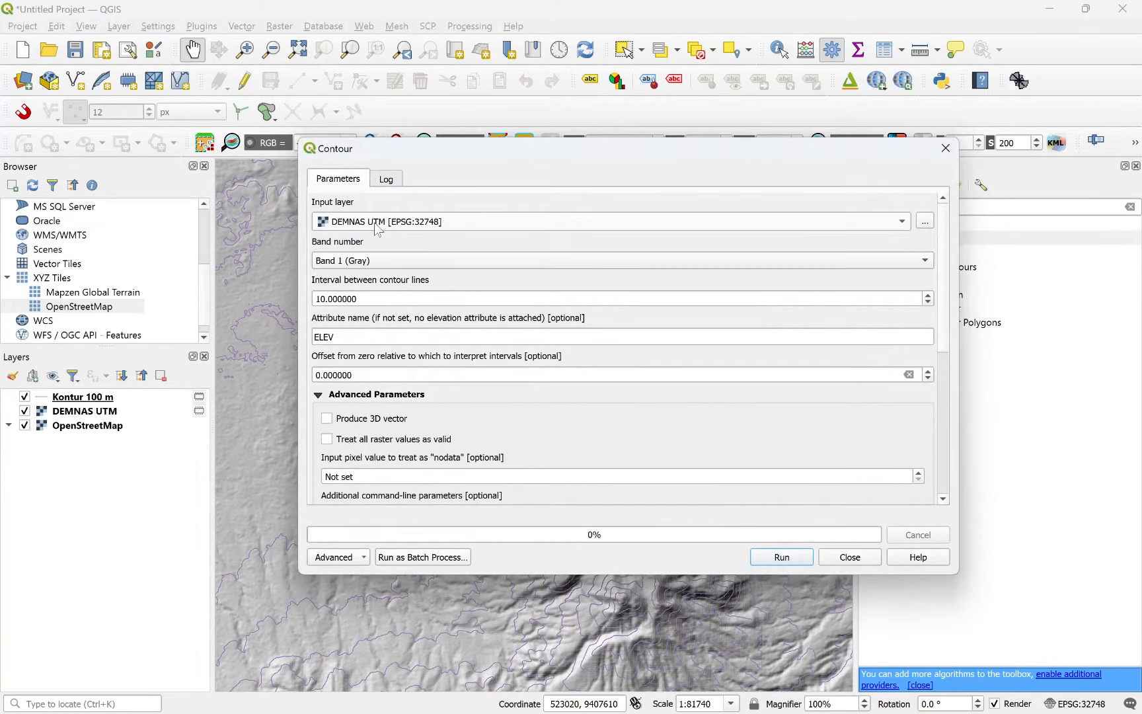
pyautogui.moveTo(371, 299); pyautogui.dragTo(291, 292)
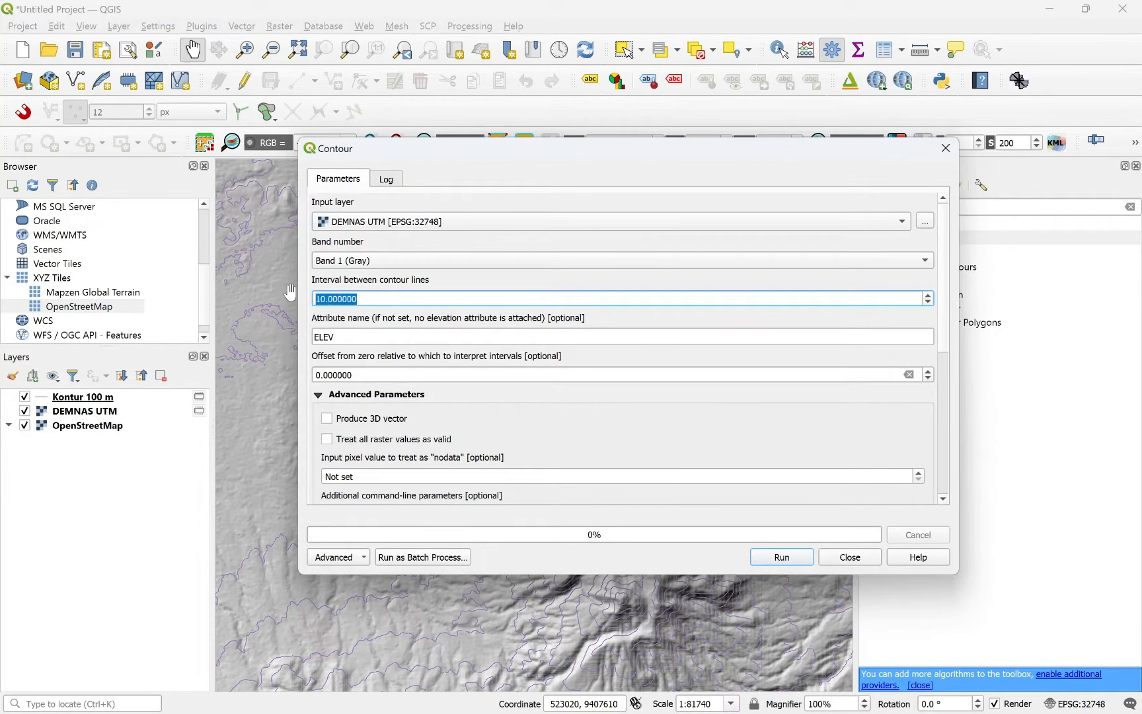
pyautogui.write('400')
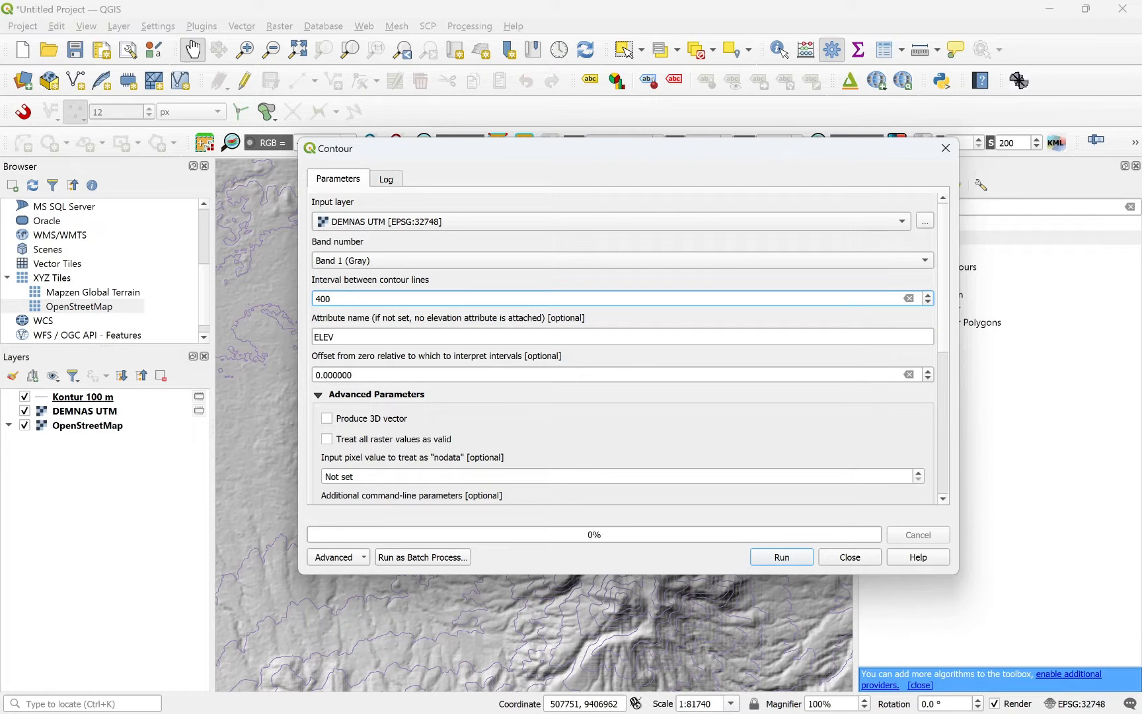
pyautogui.click(782, 557)
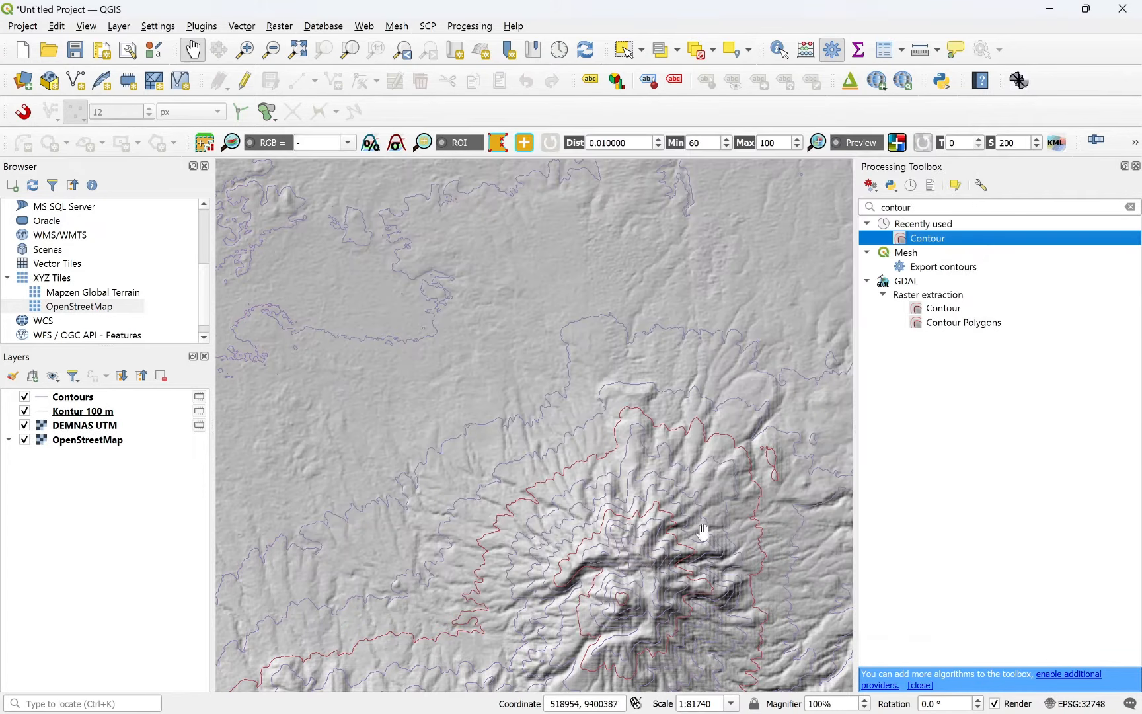
# Step: Rename the new Contours layer from the second run as "Kontur 400 m"
pyautogui.moveTo(701, 533); pyautogui.dragTo(666, 446)
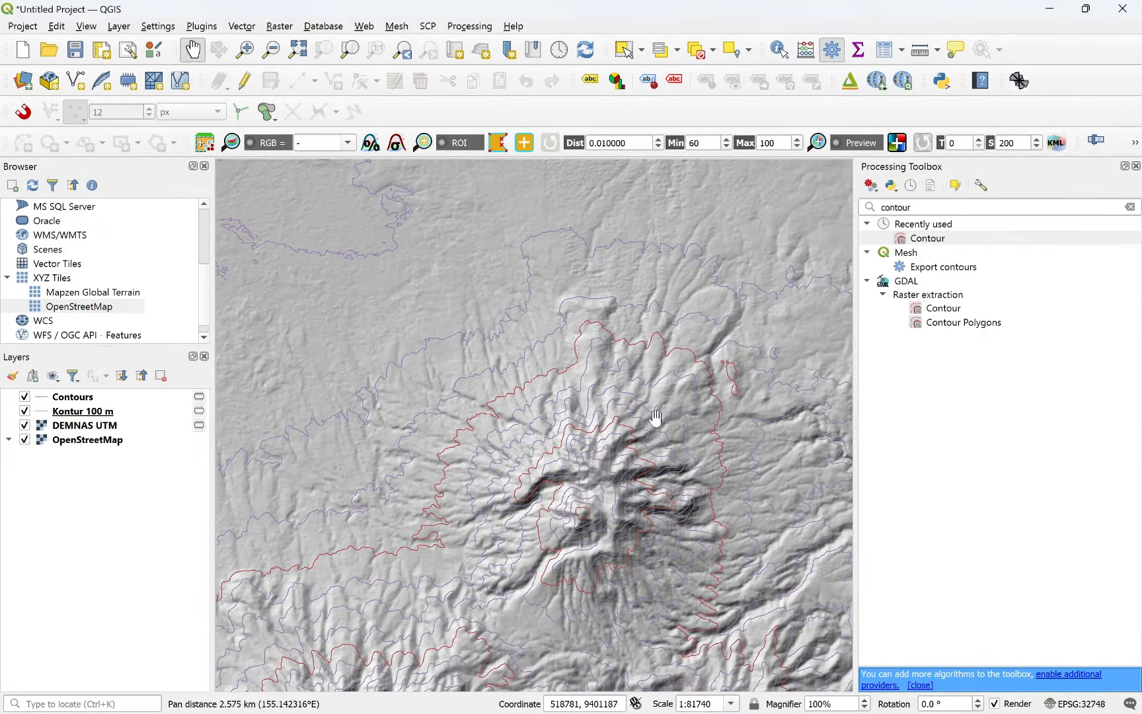
pyautogui.moveTo(856, 359); pyautogui.dragTo(917, 363)
pyautogui.click(803, 393)
pyautogui.moveTo(803, 392); pyautogui.dragTo(763, 388)
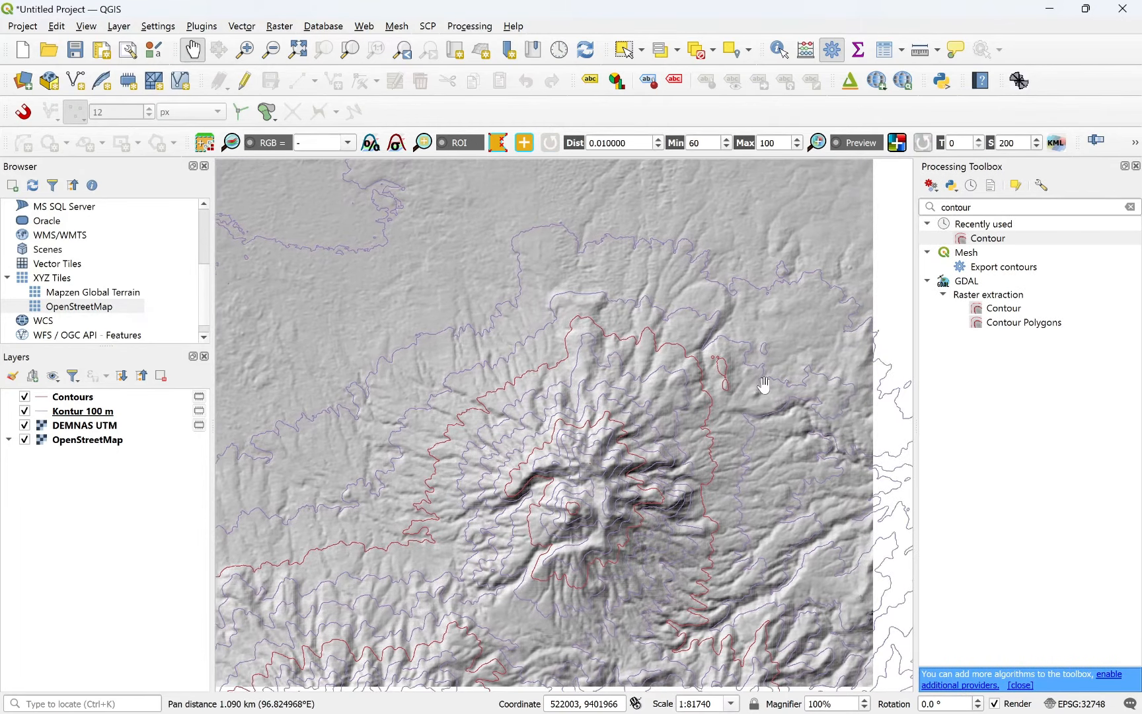
pyautogui.click(73, 397)
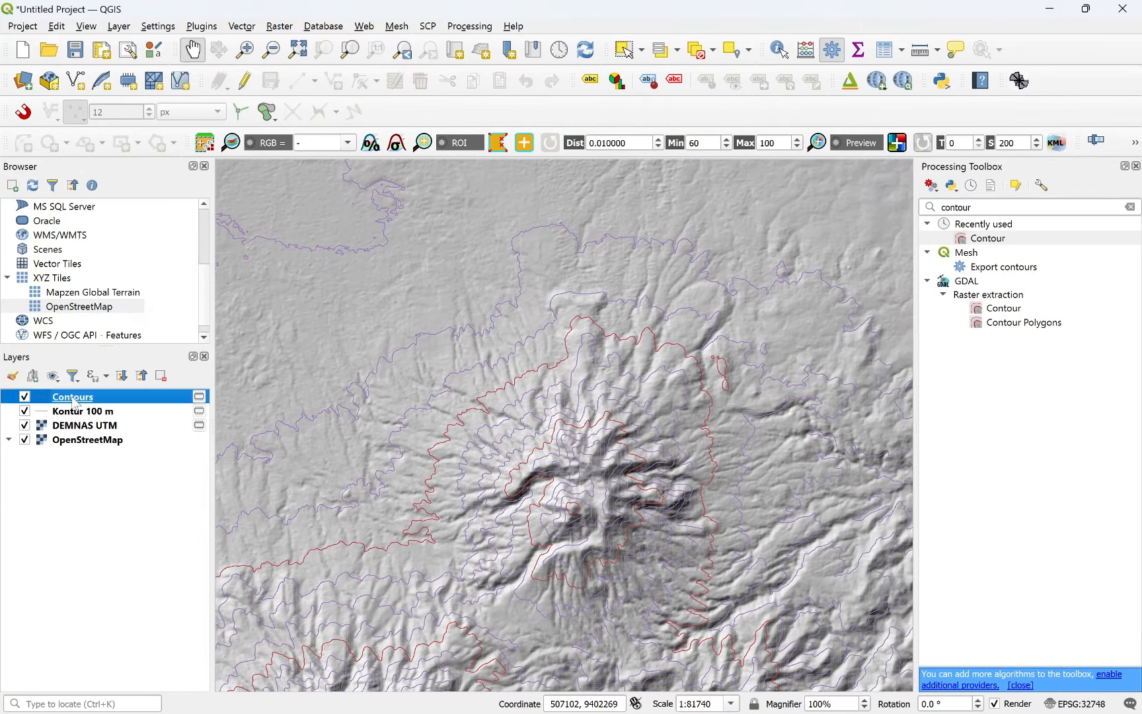
pyautogui.press('F2')
pyautogui.write('Kontur 400 m')
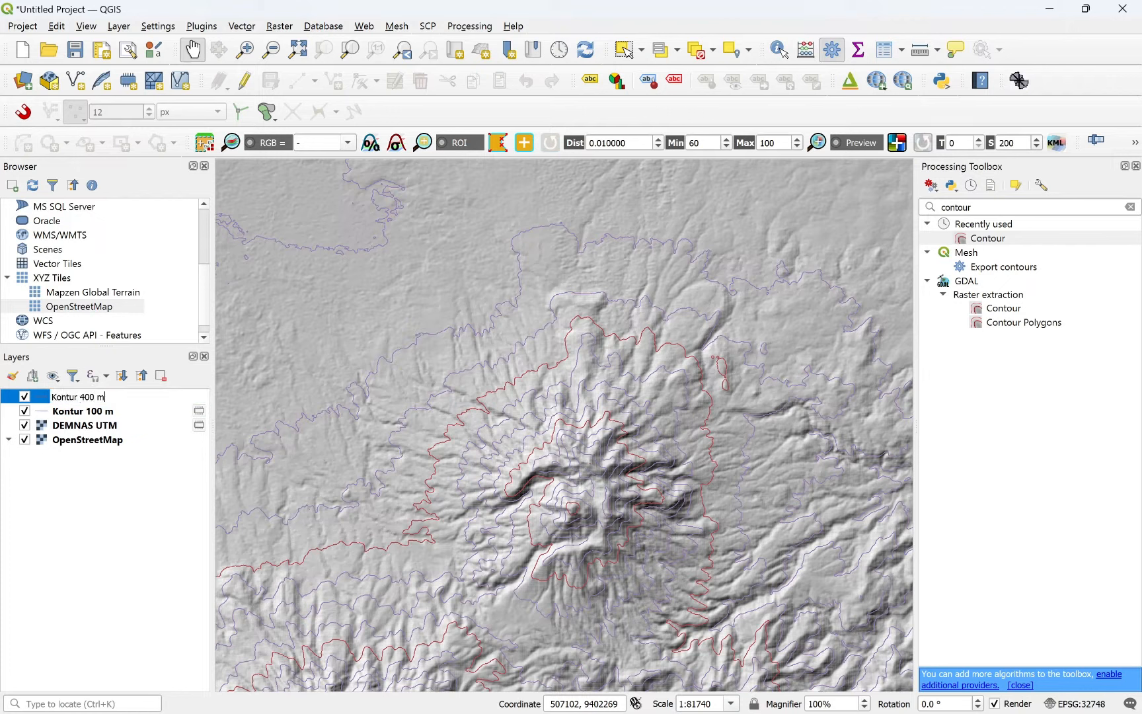
pyautogui.press('Return')
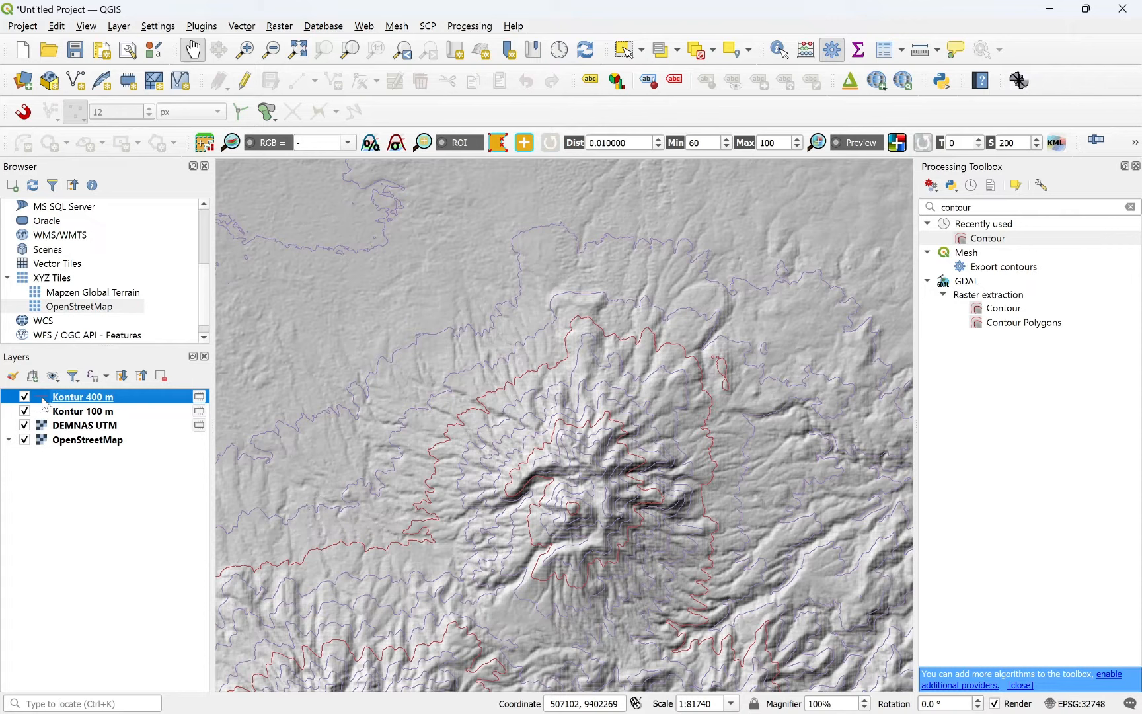
# Step: Style the Kontur 400 m layer with a black line 0.66 mm wide
pyautogui.doubleClick(42, 399)
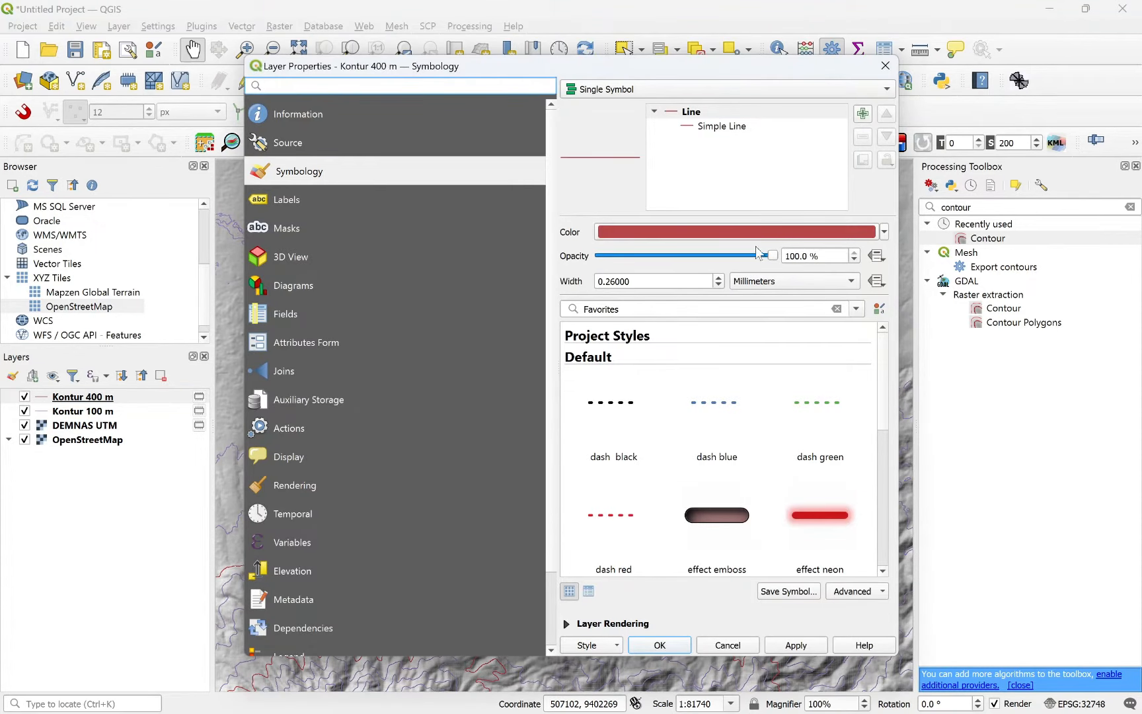
pyautogui.click(718, 277)
pyautogui.click(718, 277)
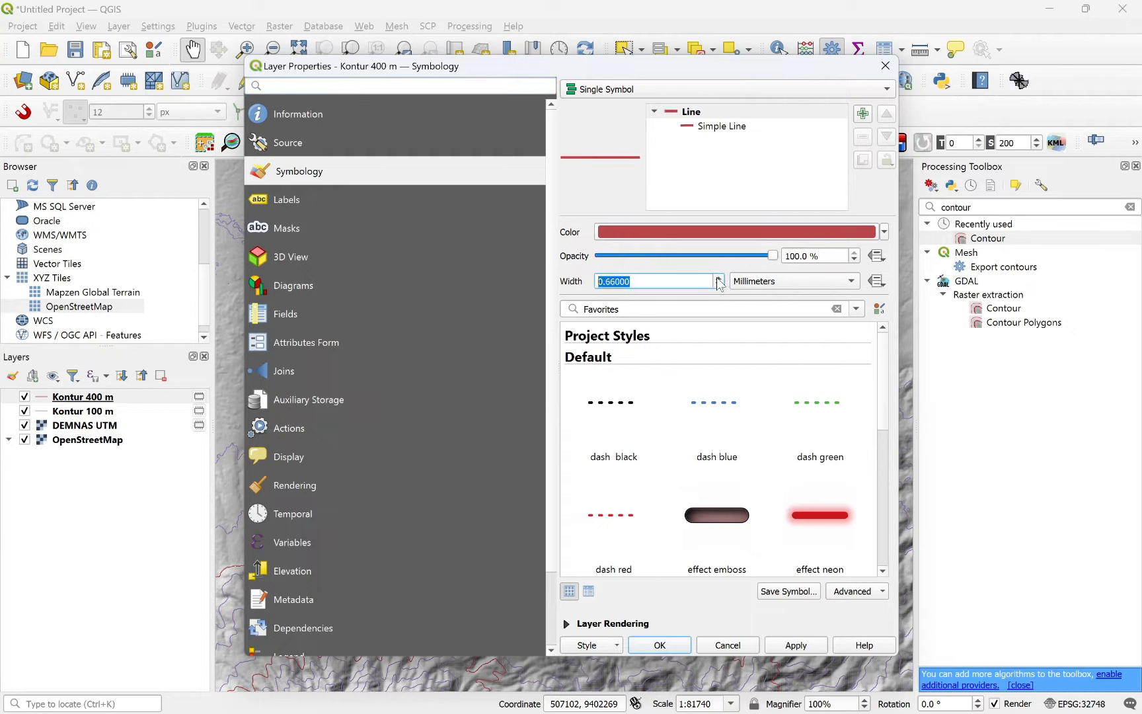
pyautogui.click(883, 236)
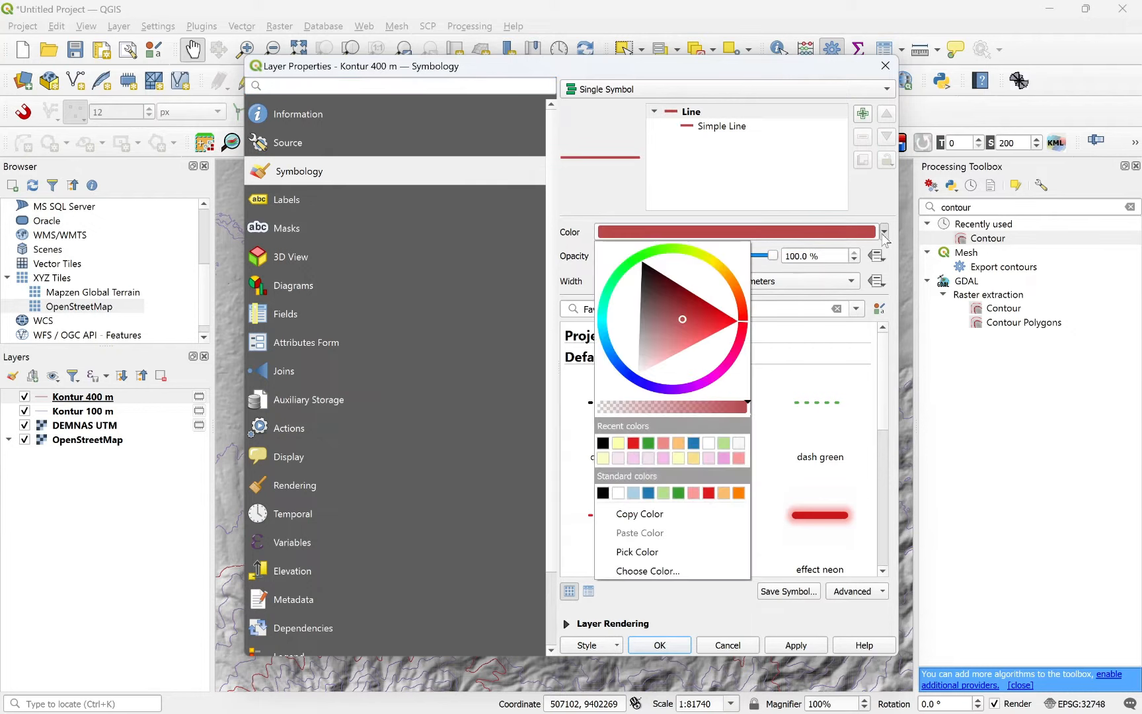
pyautogui.click(601, 443)
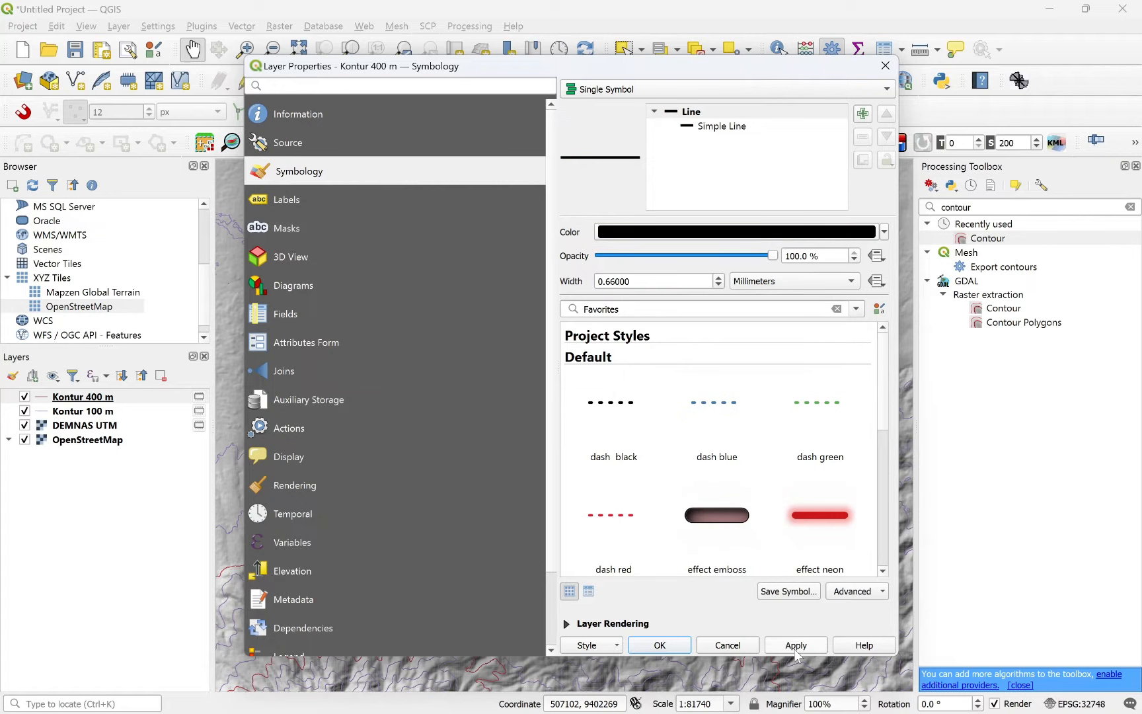
pyautogui.click(682, 645)
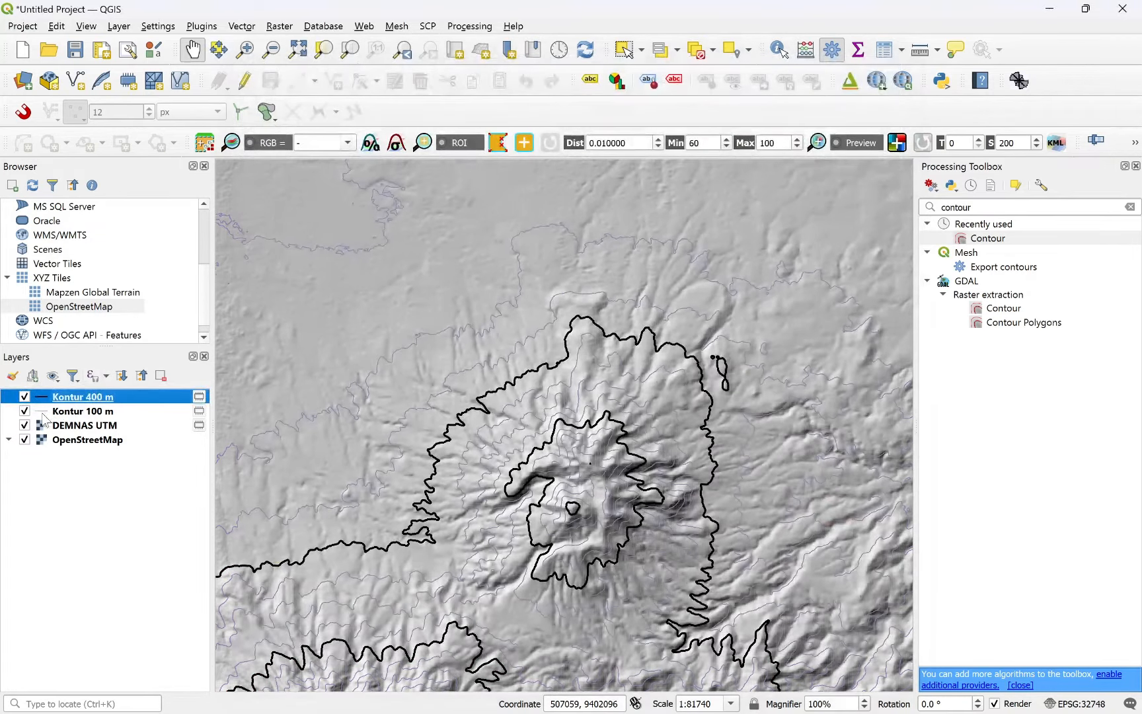
# Step: Set the line color of the Kontur 100 m layer to black and apply the symbology
pyautogui.click(45, 417)
pyautogui.doubleClick(45, 417)
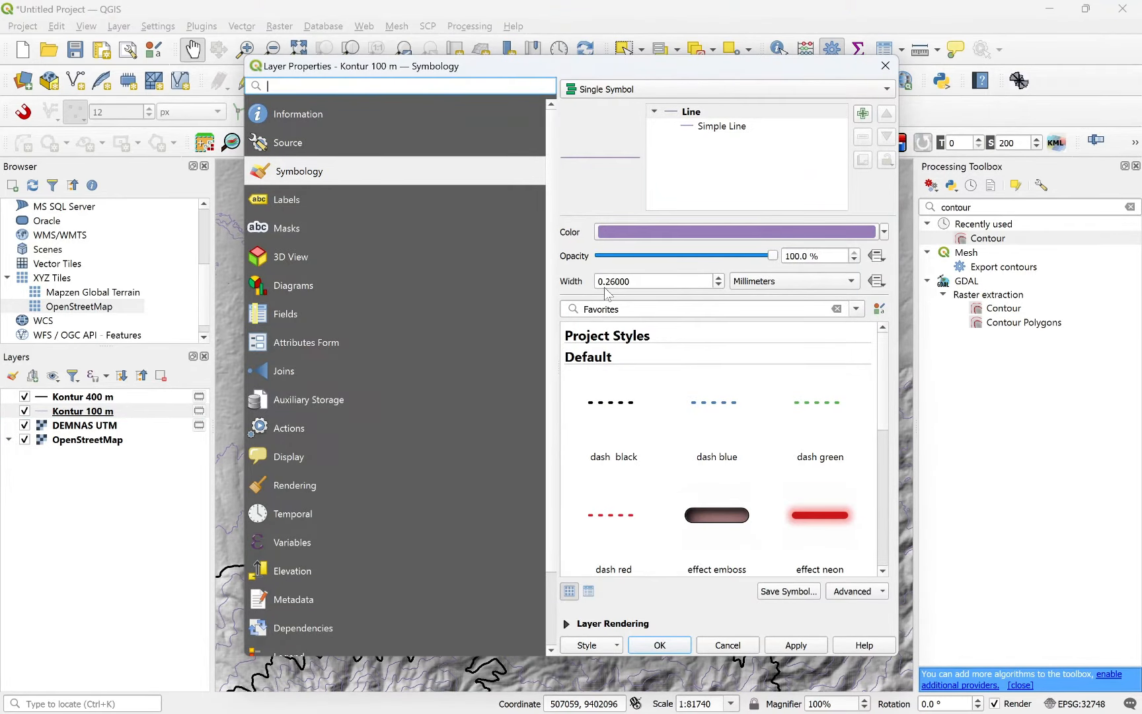
pyautogui.click(884, 232)
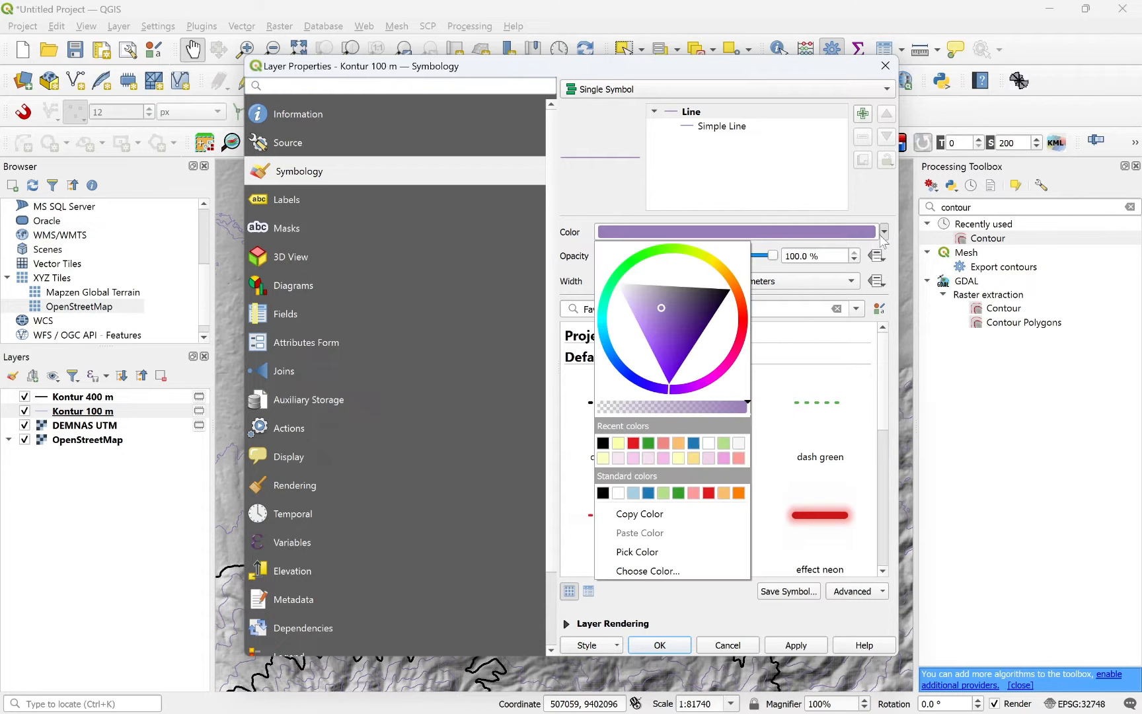
pyautogui.click(603, 442)
pyautogui.click(790, 646)
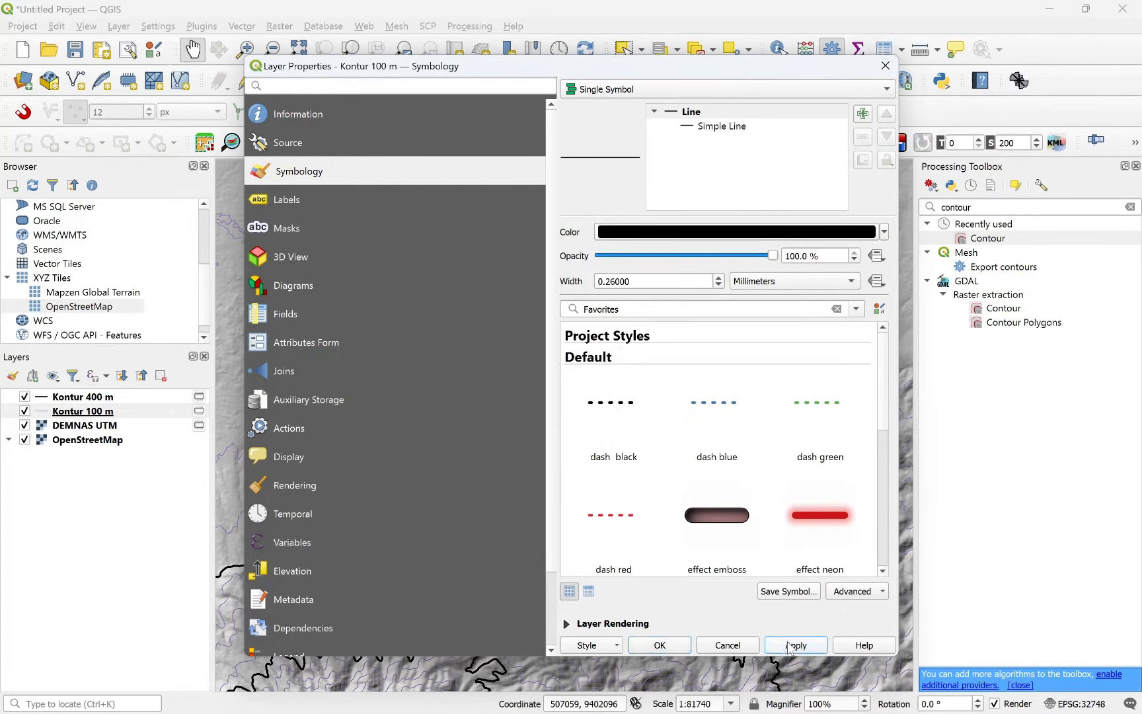
pyautogui.click(659, 645)
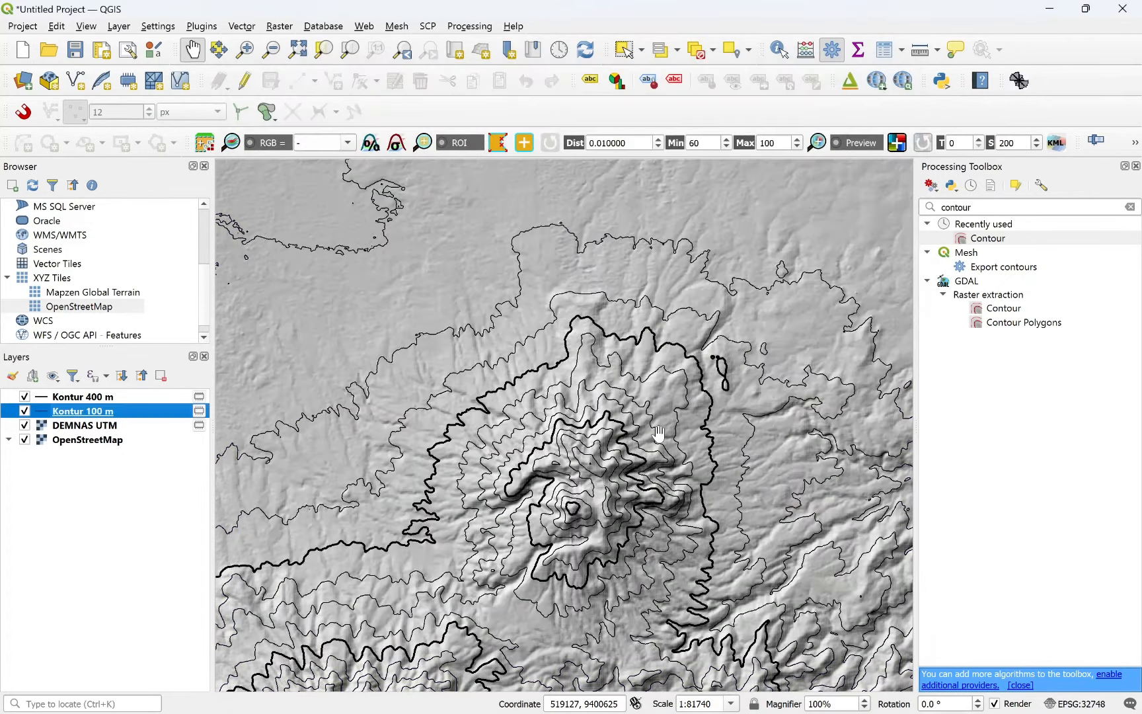
# Step: Turn on single labels for the Kontur 400 m layer, using the ELEV field as the label value
pyautogui.scroll(-1, 674, 449)
pyautogui.scroll(2, 674, 450)
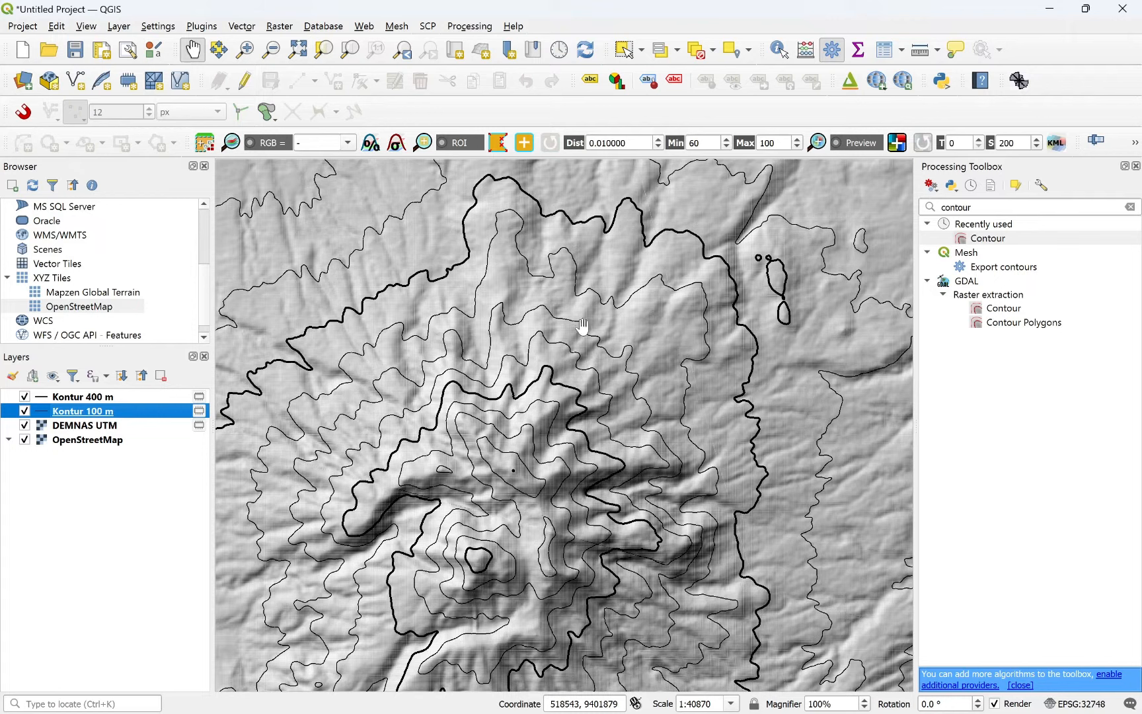
pyautogui.click(83, 397)
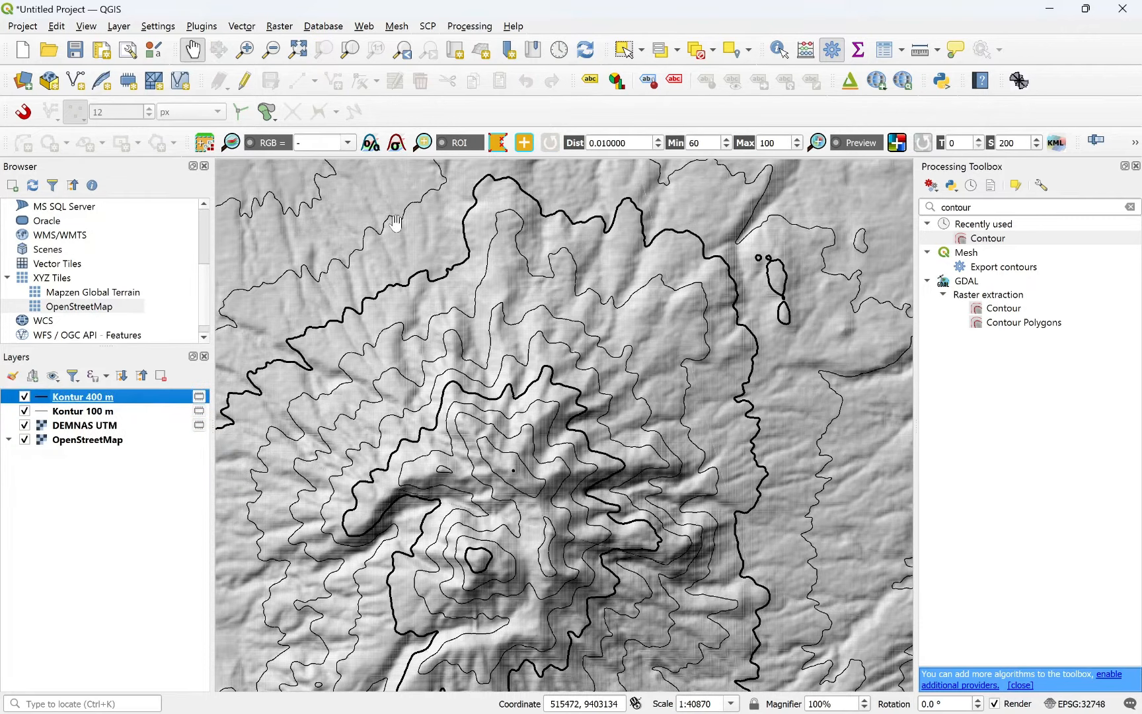
pyautogui.click(594, 89)
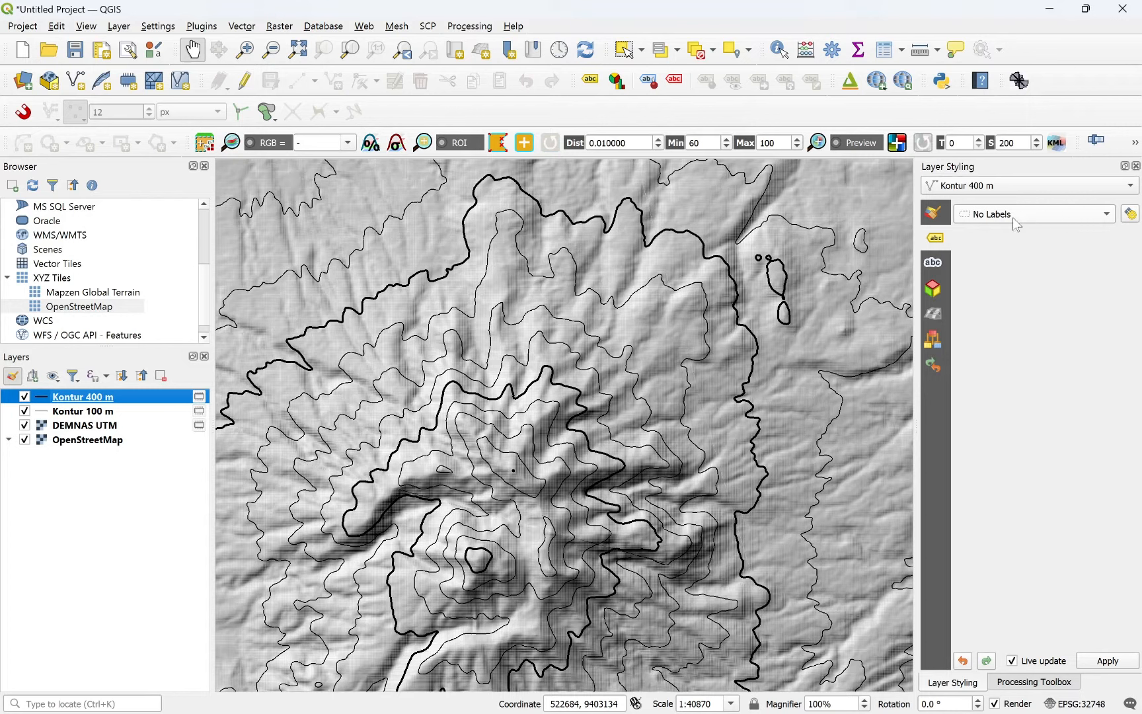
pyautogui.click(1066, 222)
pyautogui.click(1034, 230)
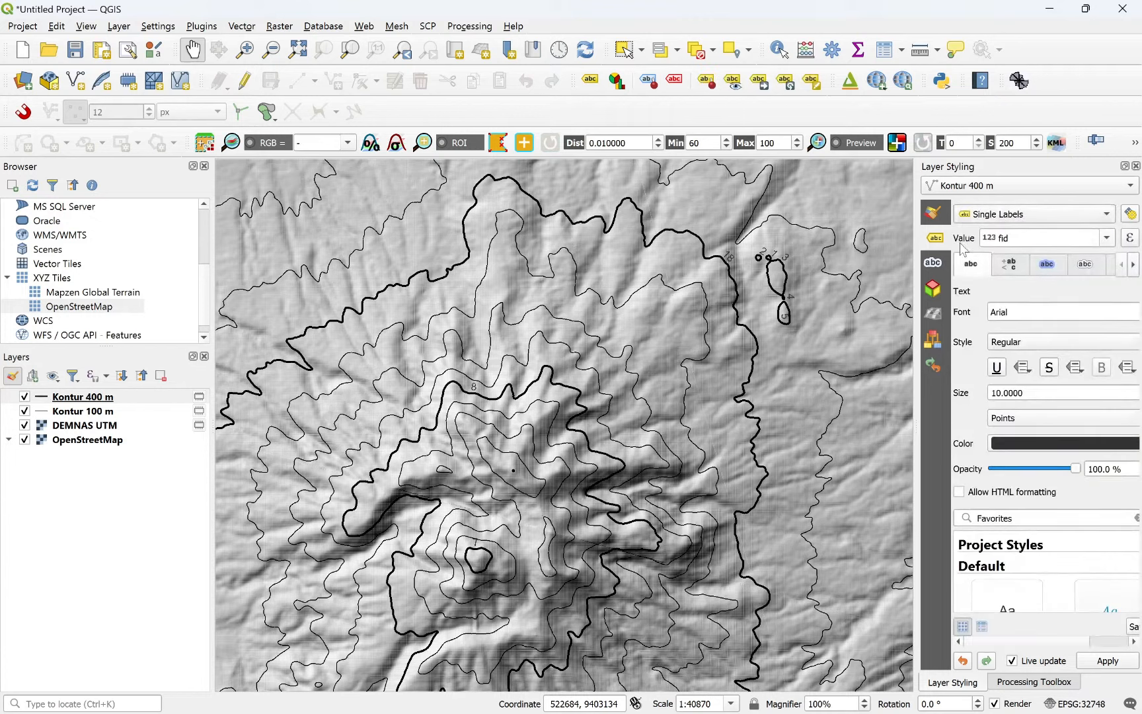
pyautogui.click(1106, 238)
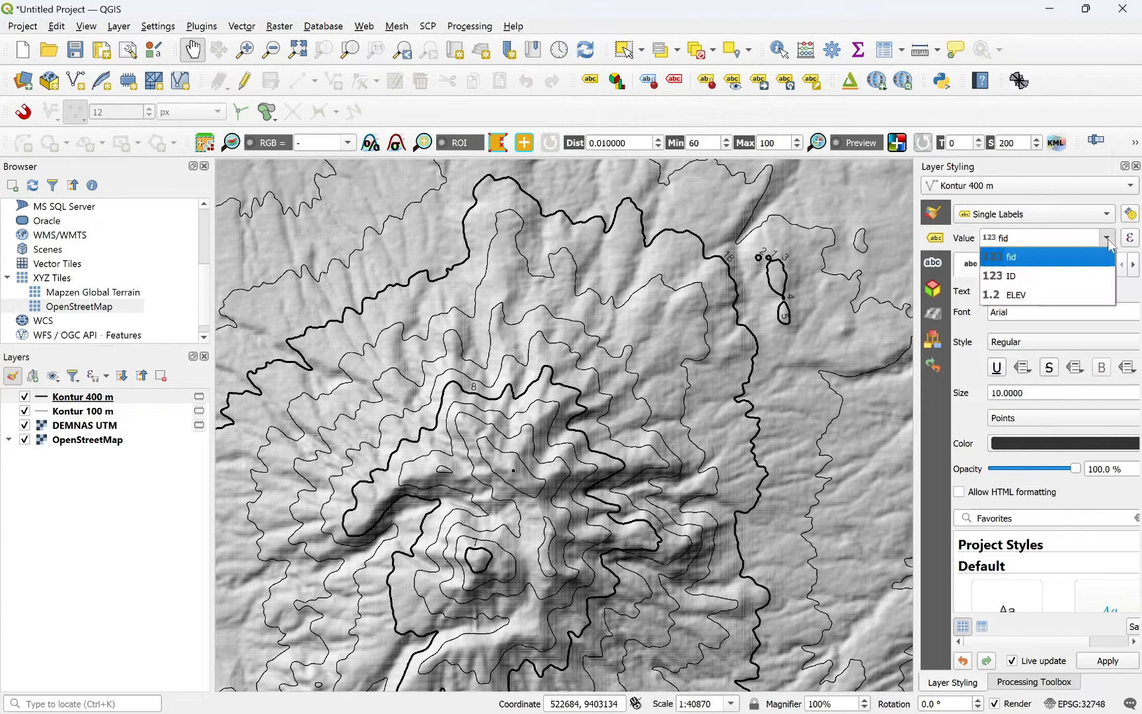
pyautogui.click(1048, 299)
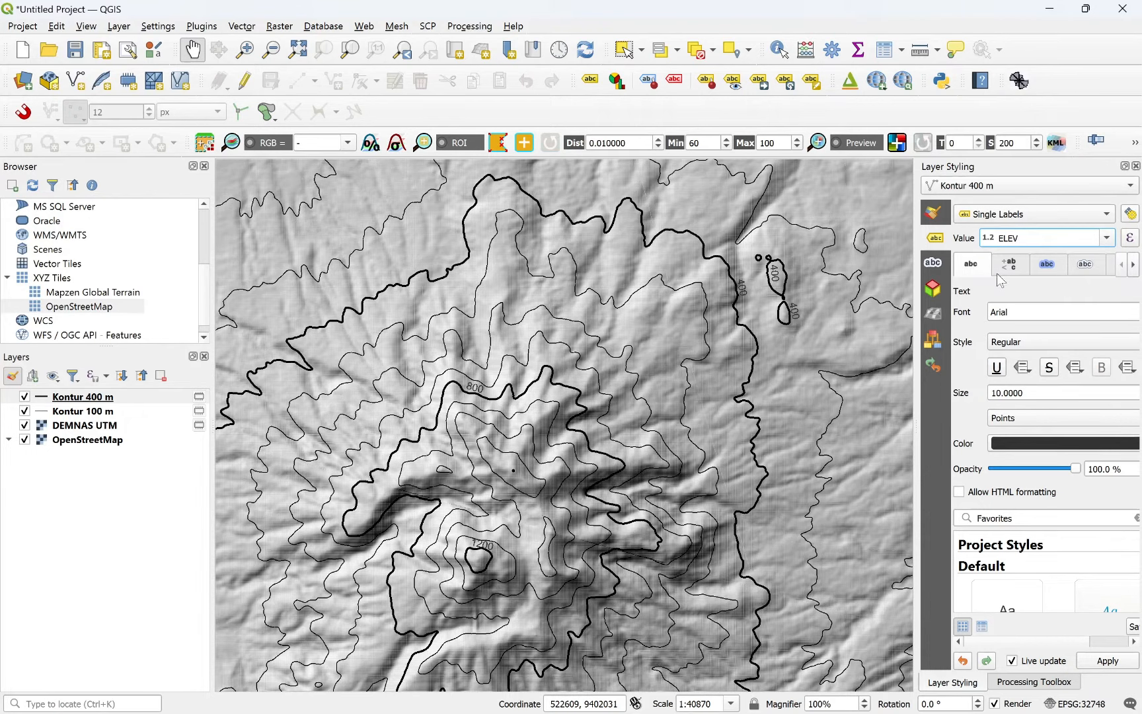
# Step: Add a pale yellow text buffer to the Kontur 400 m labels and close the layer styling
pyautogui.click(1050, 271)
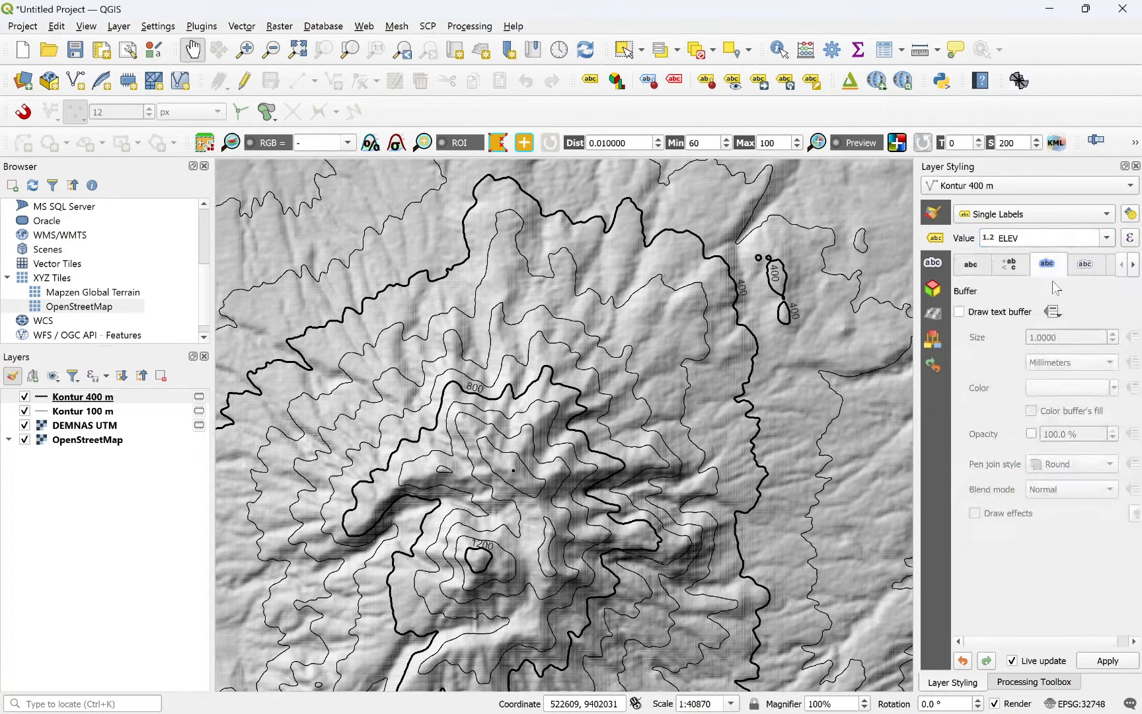
pyautogui.click(961, 316)
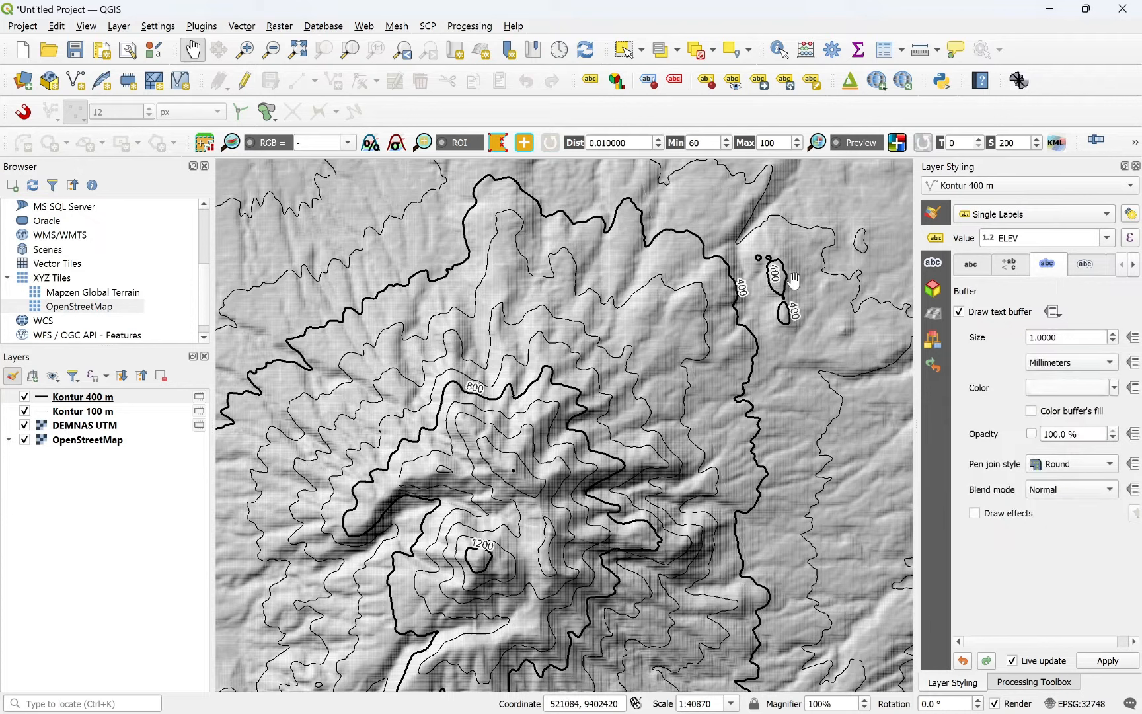
pyautogui.click(1116, 389)
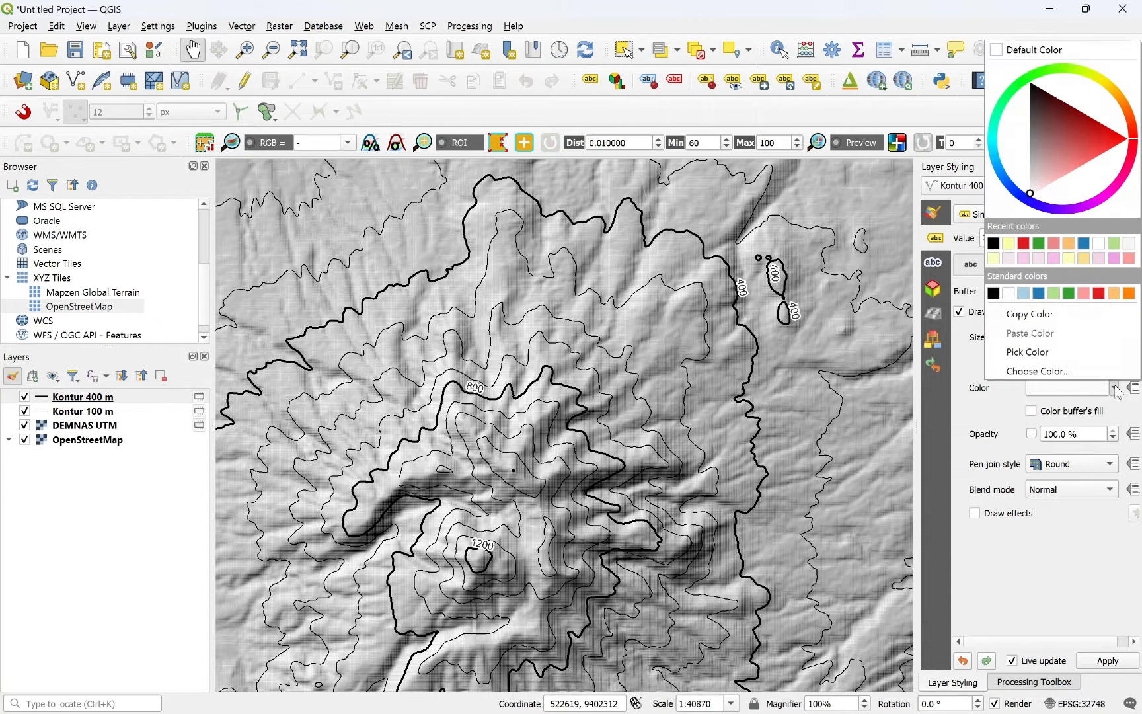
pyautogui.click(1008, 244)
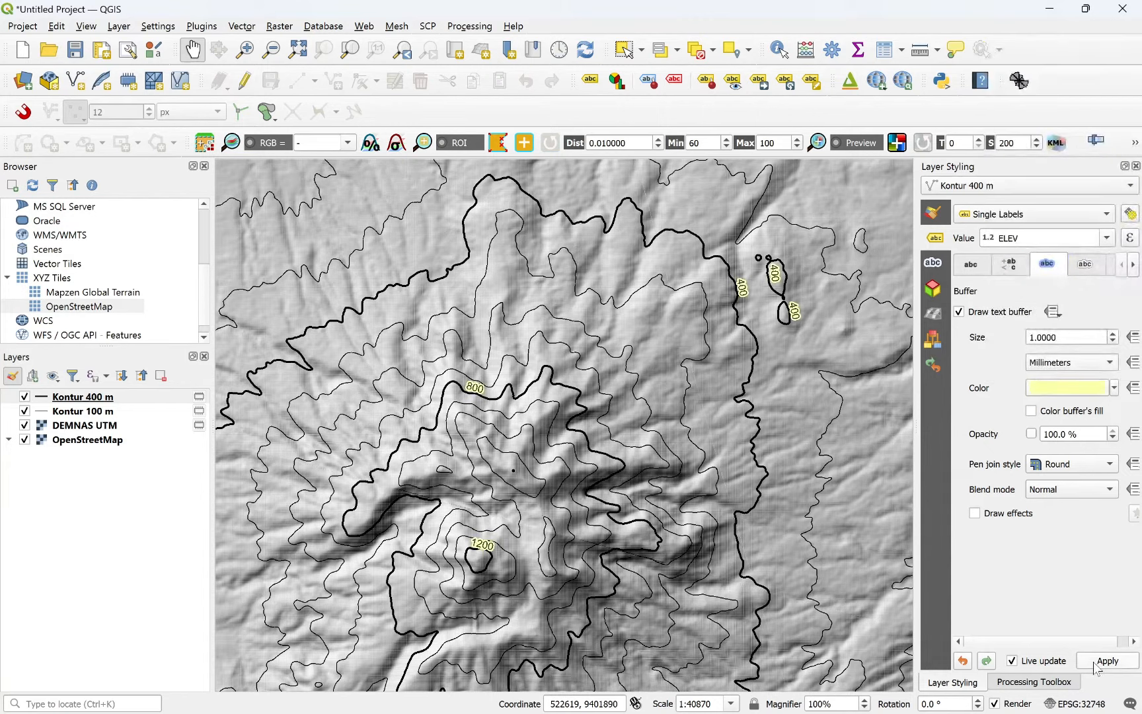
pyautogui.click(1136, 166)
pyautogui.scroll(-1, 693, 402)
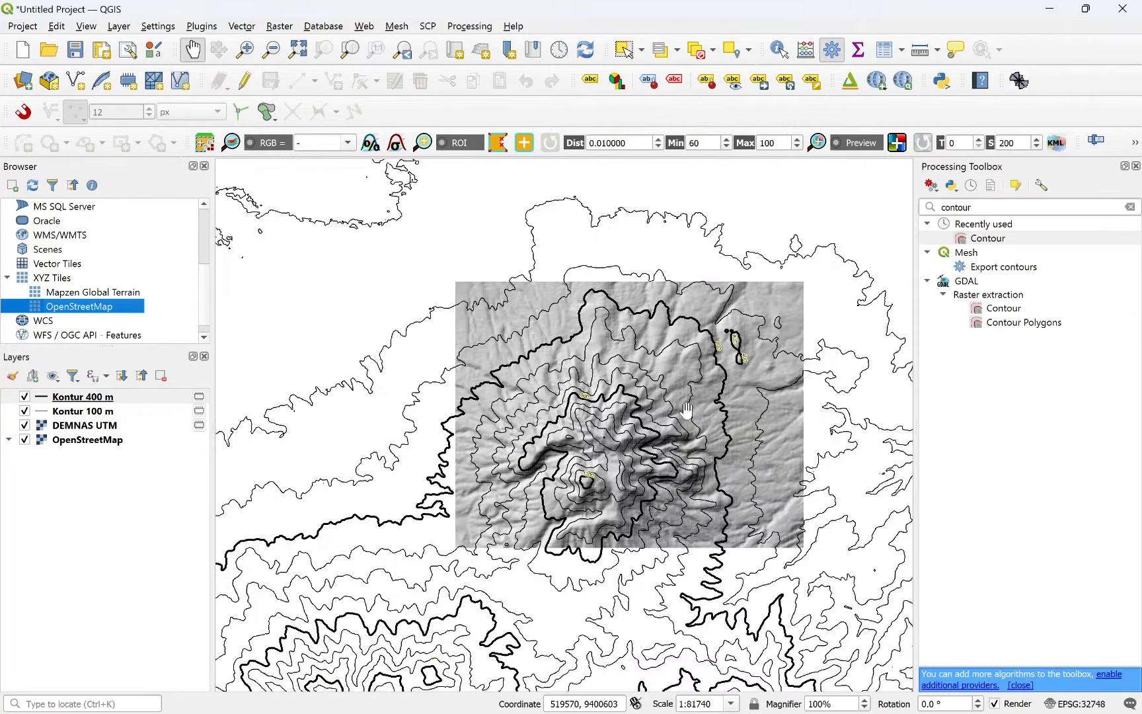
pyautogui.moveTo(670, 434); pyautogui.dragTo(672, 402)
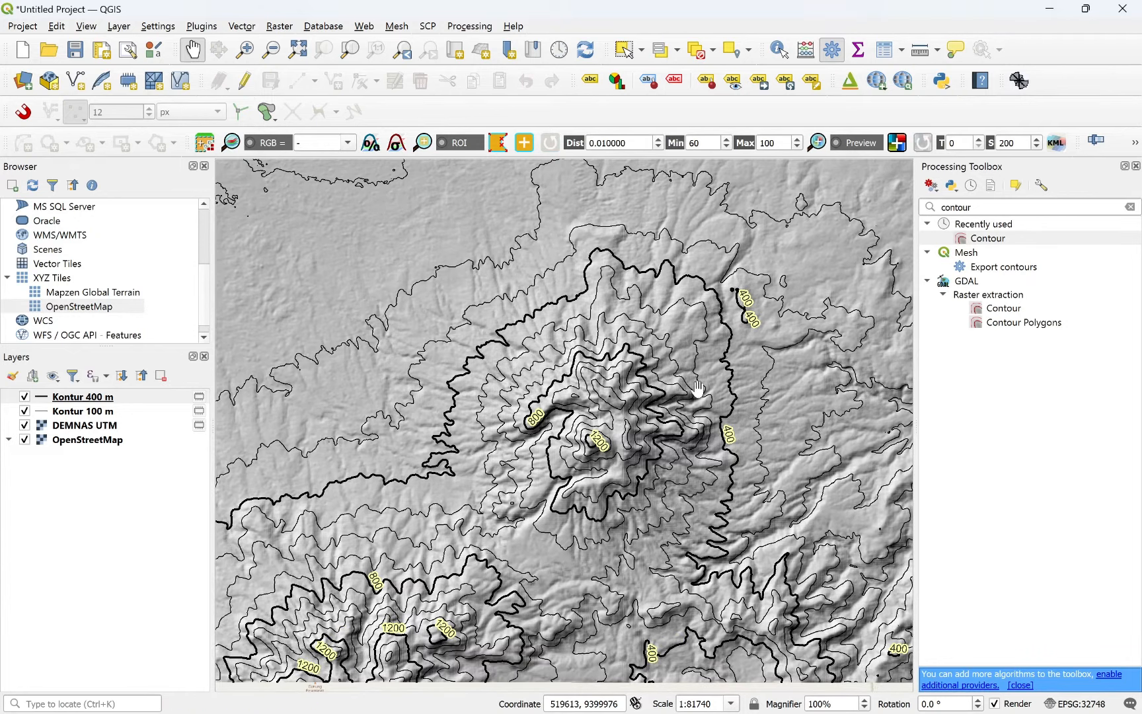
pyautogui.scroll(1, 693, 379)
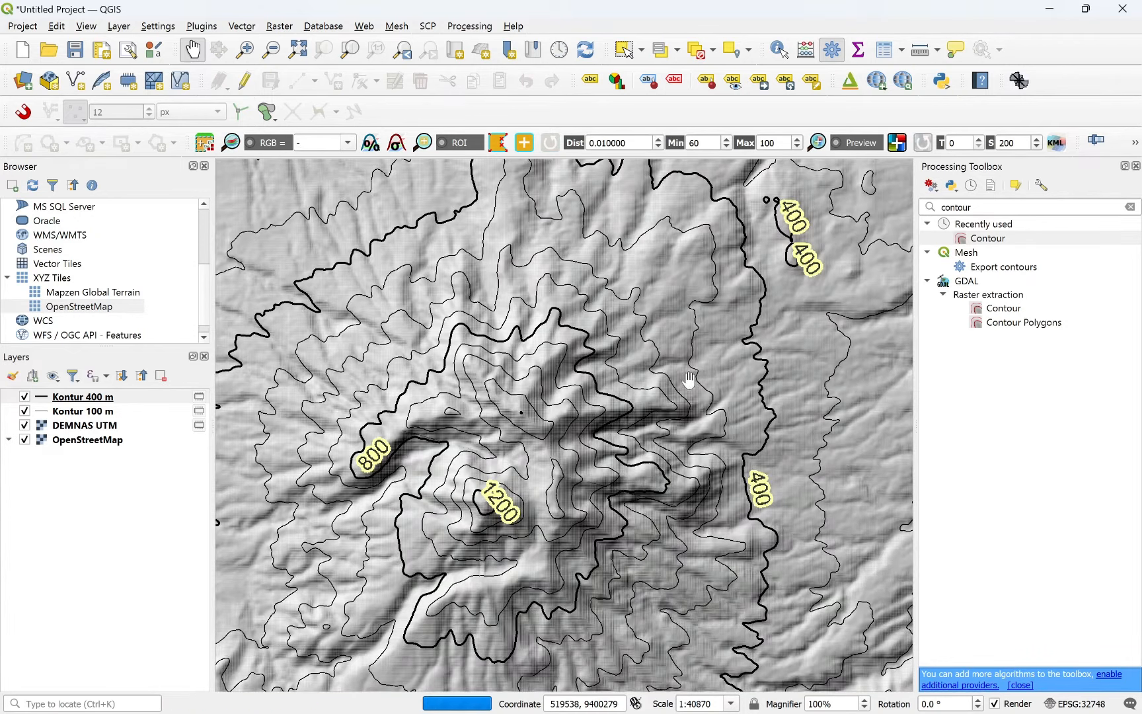
pyautogui.scroll(-1, 686, 380)
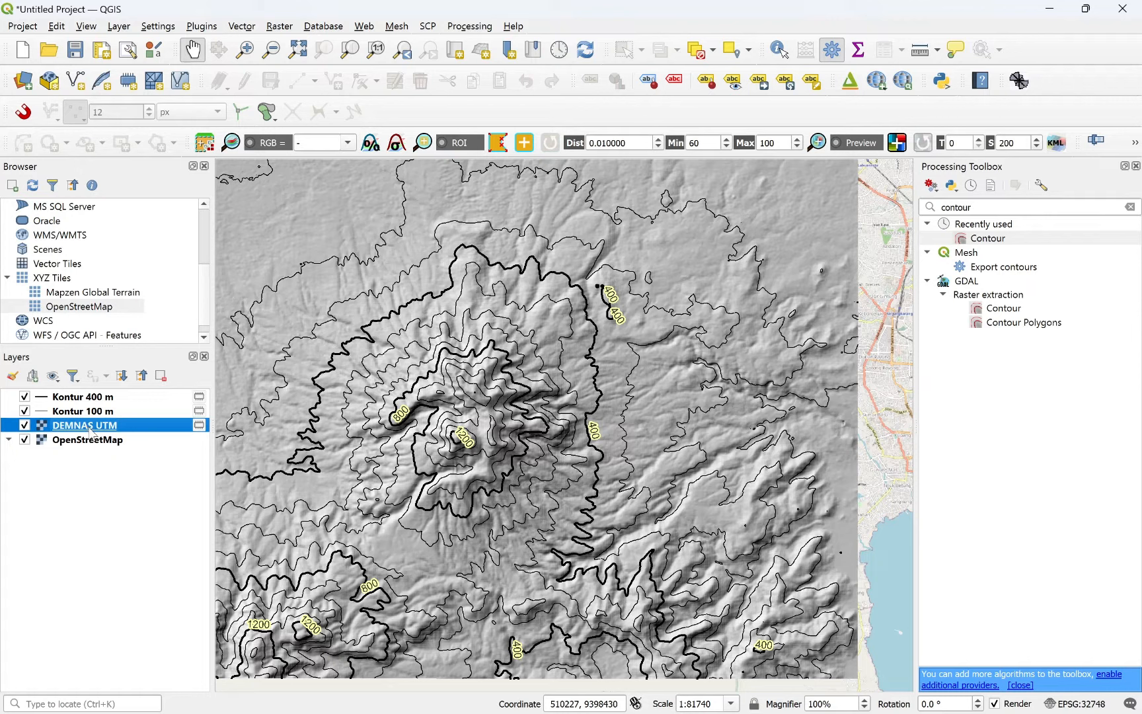
# Step: Generate a slope raster in degrees from the DEMNAS UTM layer with the Slope raster analysis tool
pyautogui.click(286, 27)
pyautogui.moveTo(303, 68)
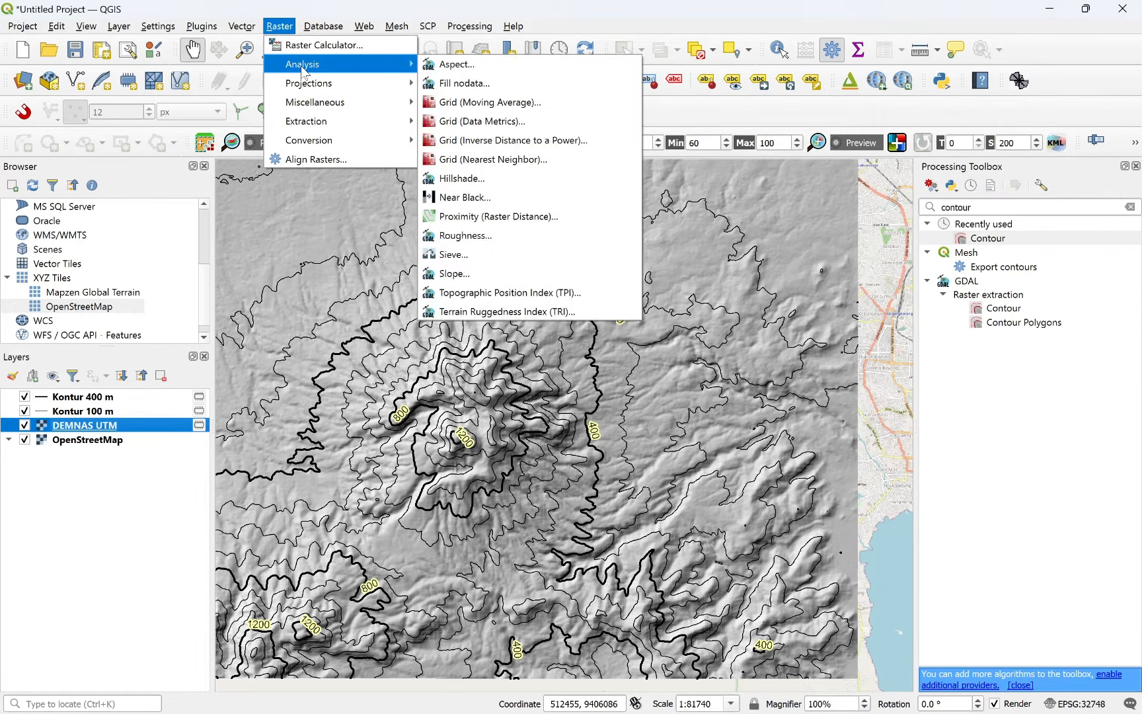
pyautogui.click(462, 280)
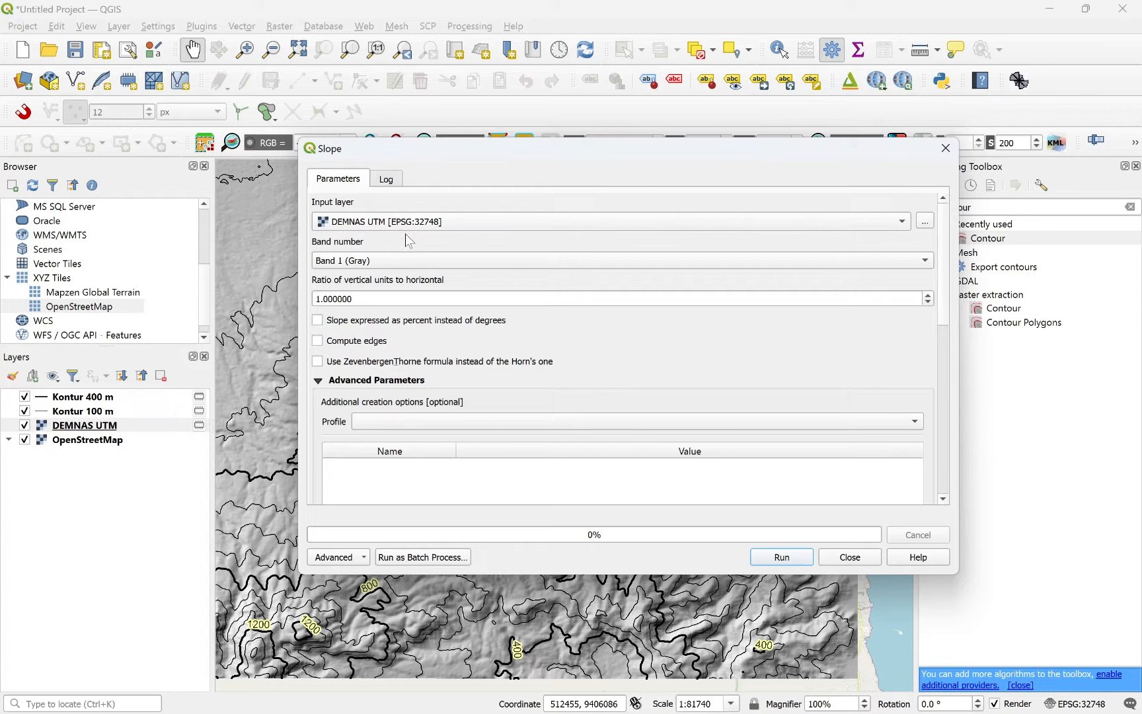
pyautogui.moveTo(648, 157); pyautogui.dragTo(645, 132)
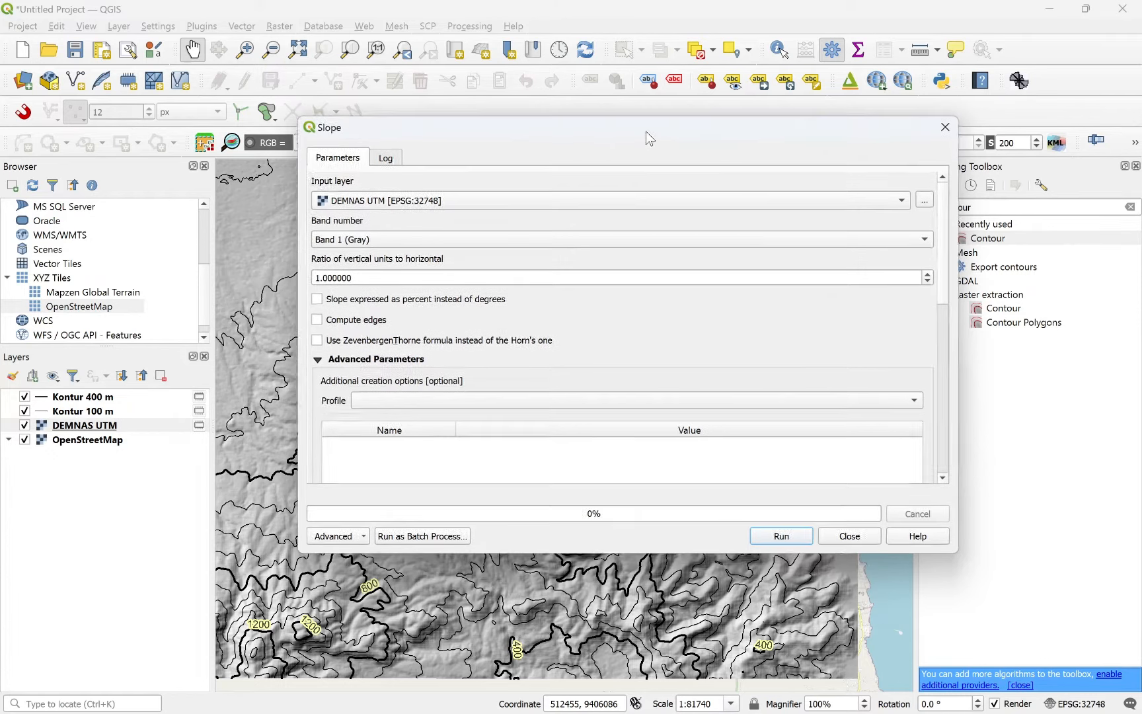
pyautogui.click(362, 205)
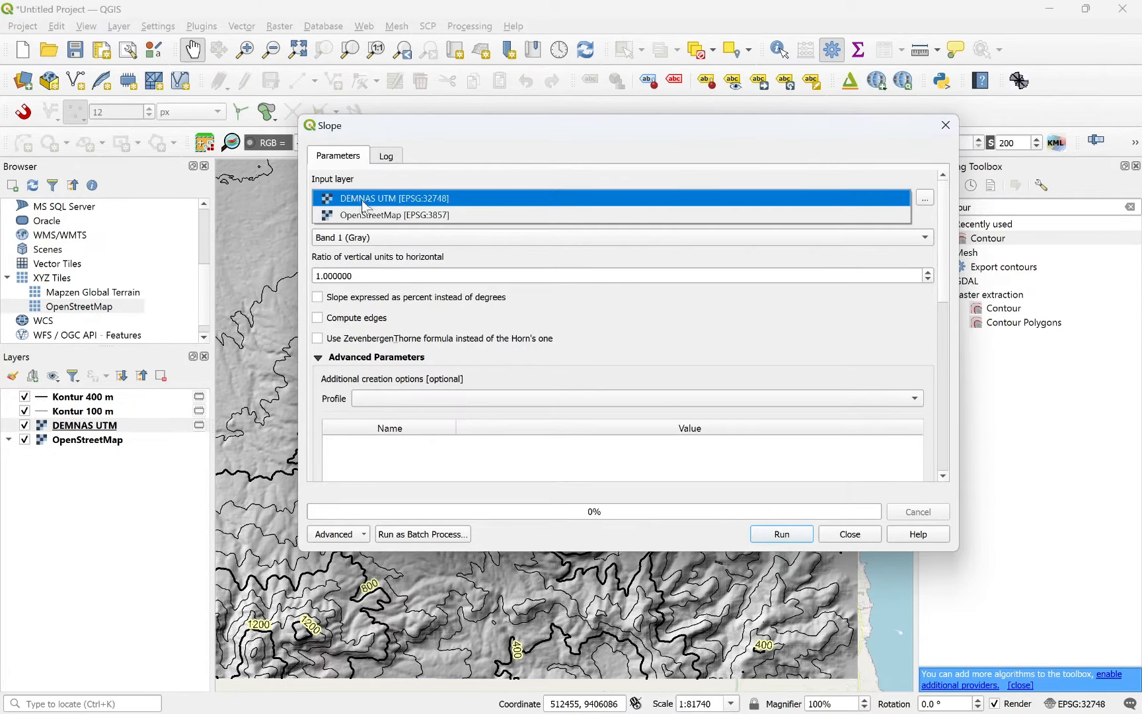
pyautogui.click(363, 199)
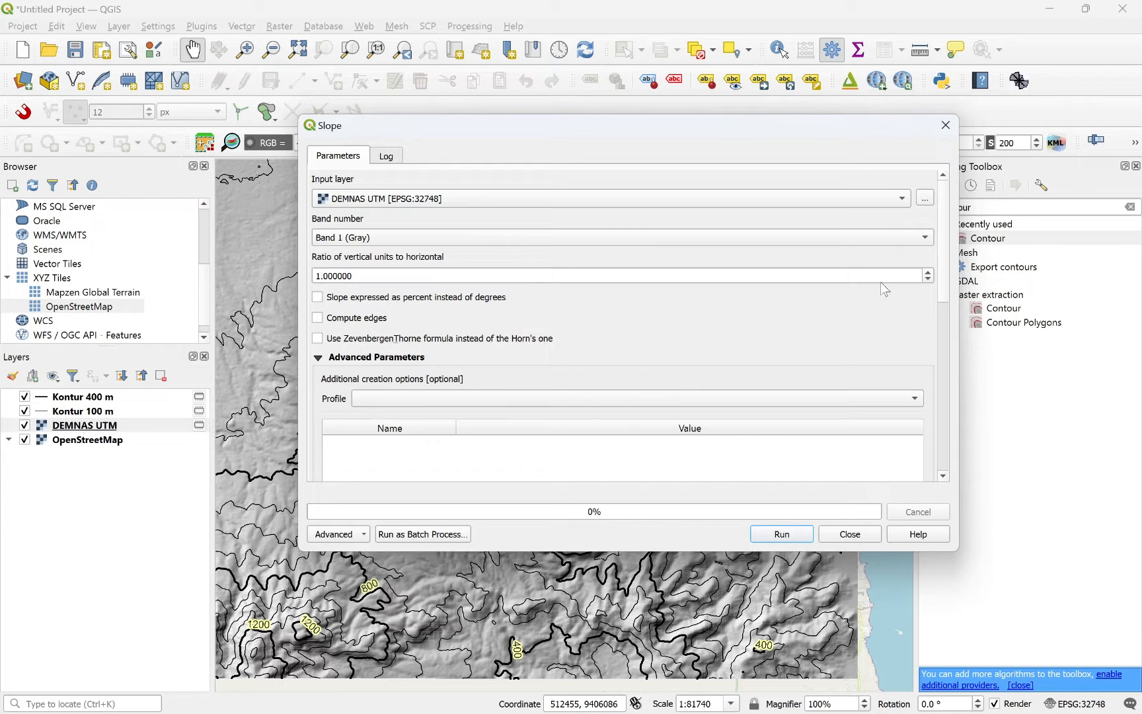
pyautogui.moveTo(951, 284); pyautogui.dragTo(966, 456)
pyautogui.click(764, 538)
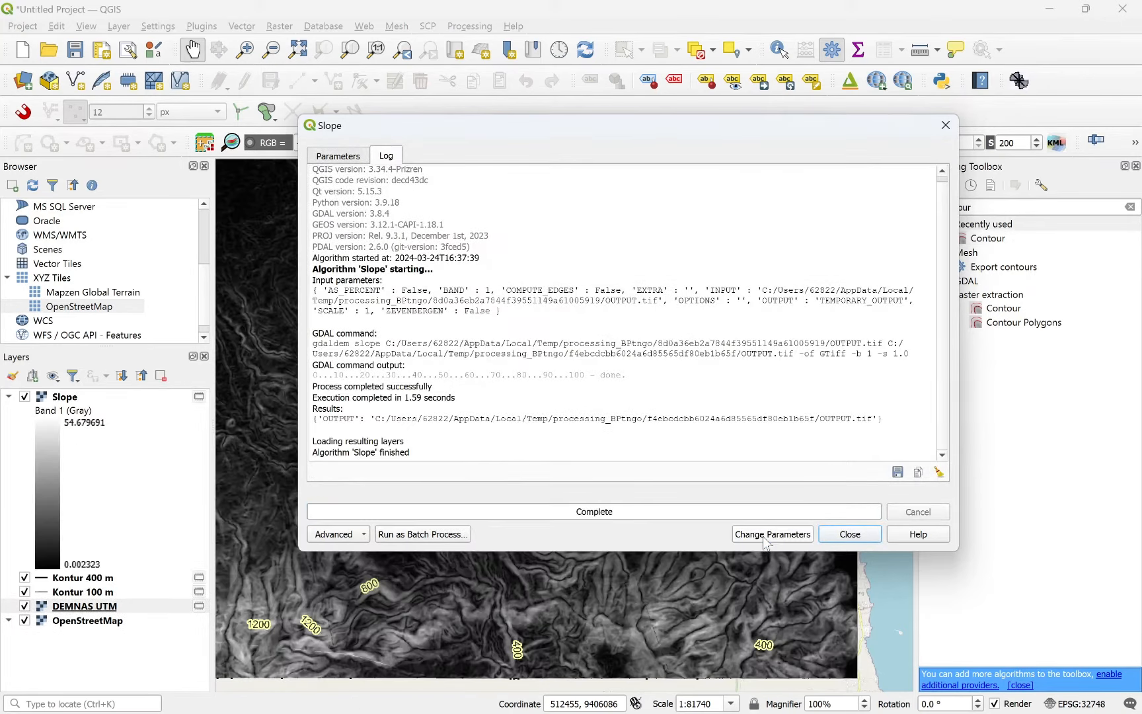
pyautogui.click(849, 534)
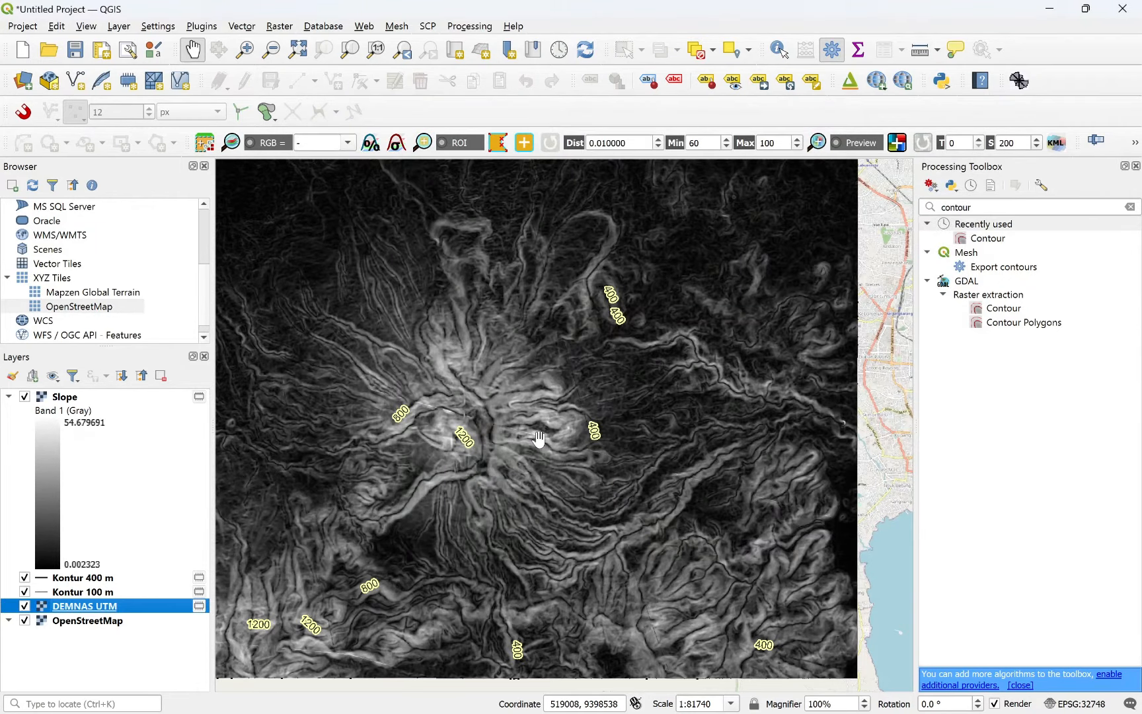
# Step: Find and open the Reclassify by table tool and choose the Slope layer as its input raster
pyautogui.scroll(-1, 539, 438)
pyautogui.moveTo(463, 393); pyautogui.dragTo(588, 406)
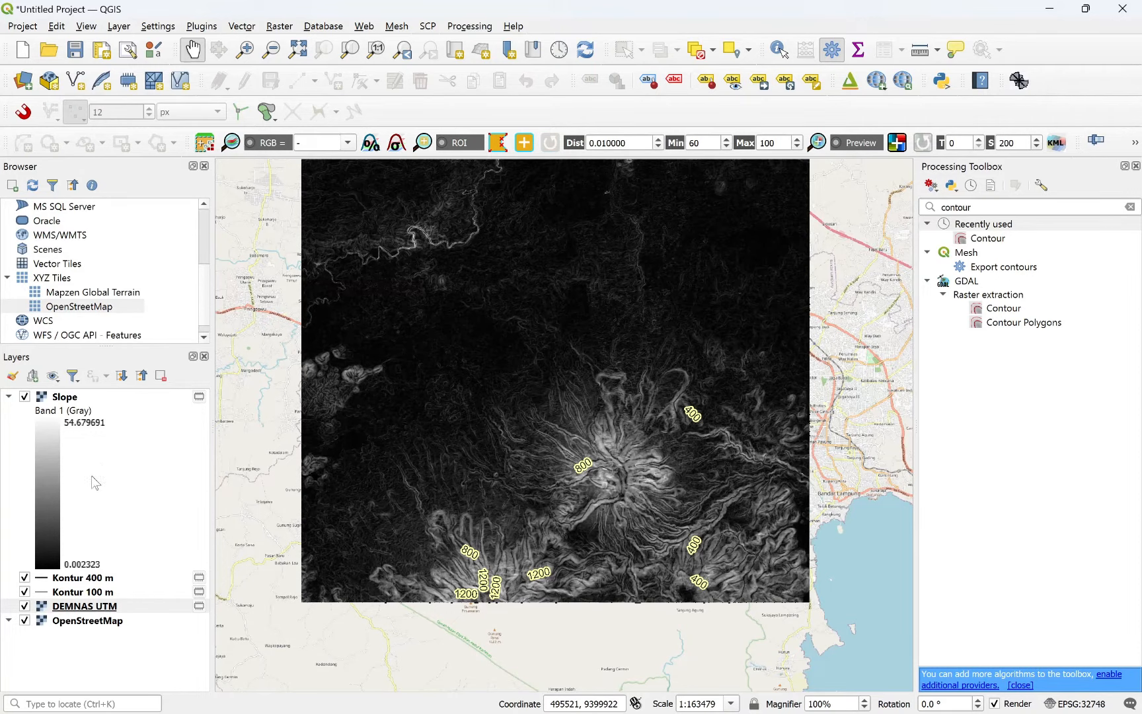
pyautogui.click(59, 398)
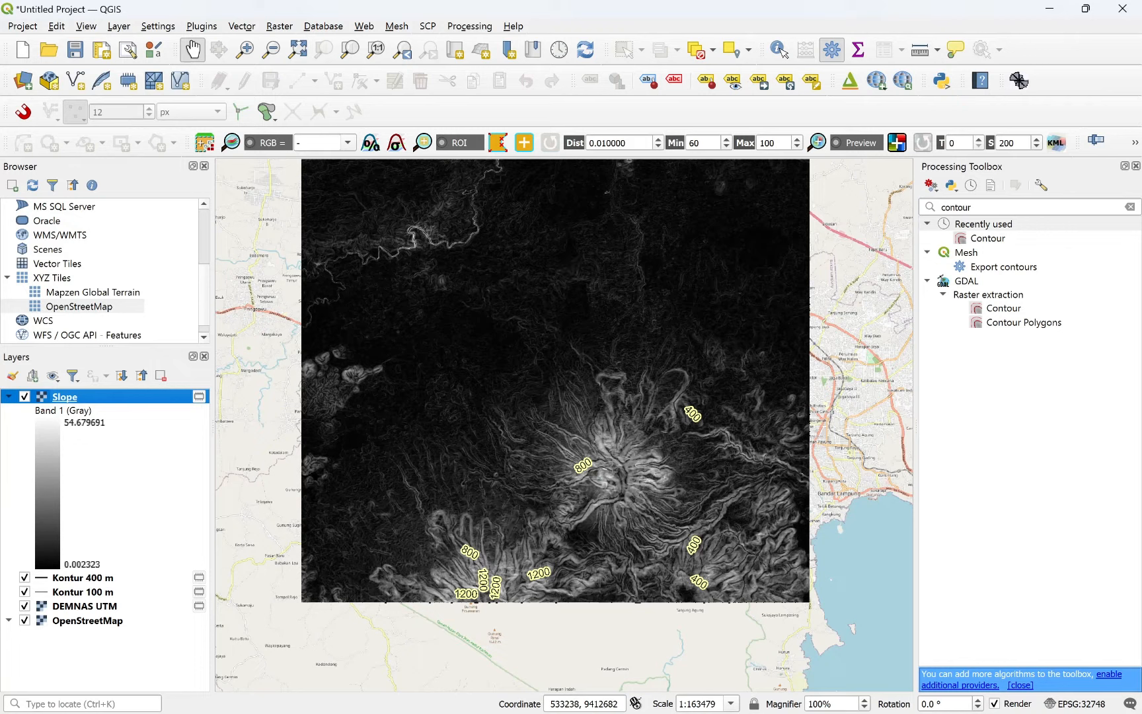
pyautogui.click(917, 207)
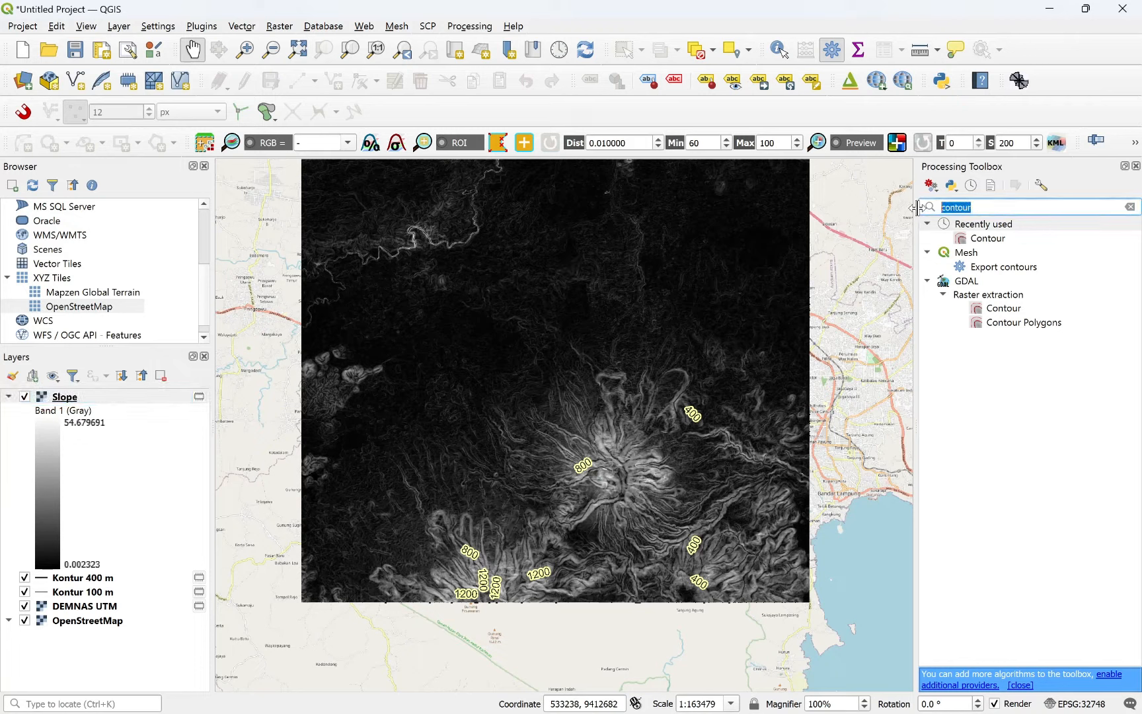
pyautogui.write('reclas')
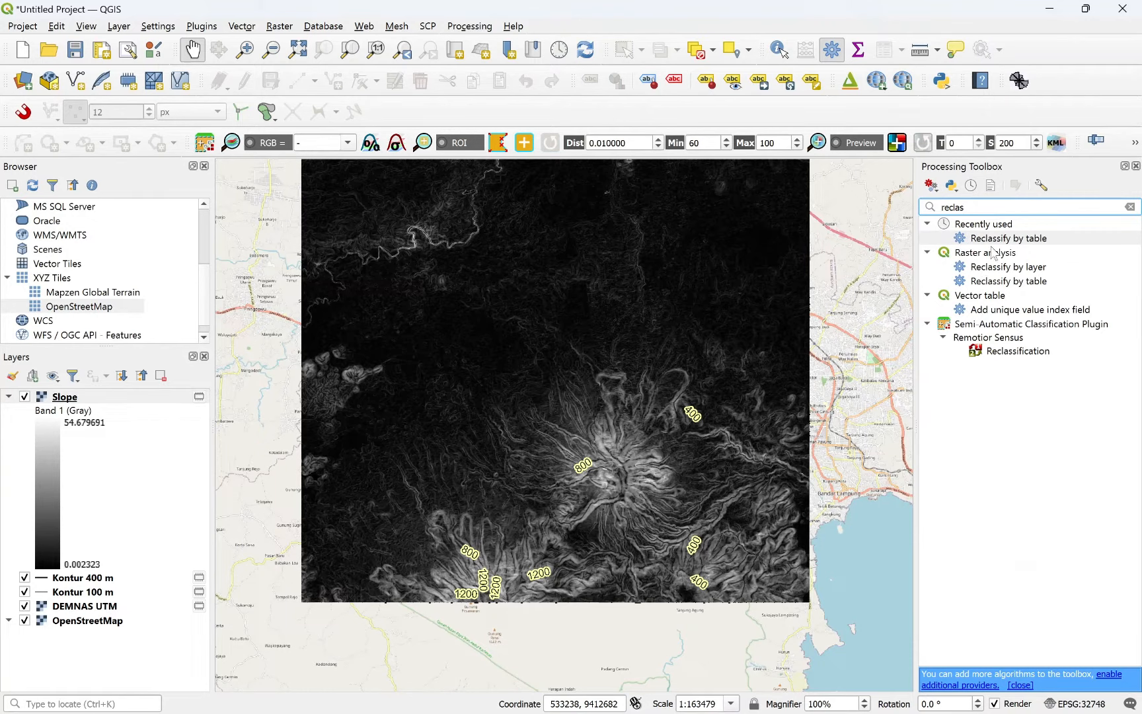
pyautogui.doubleClick(1011, 284)
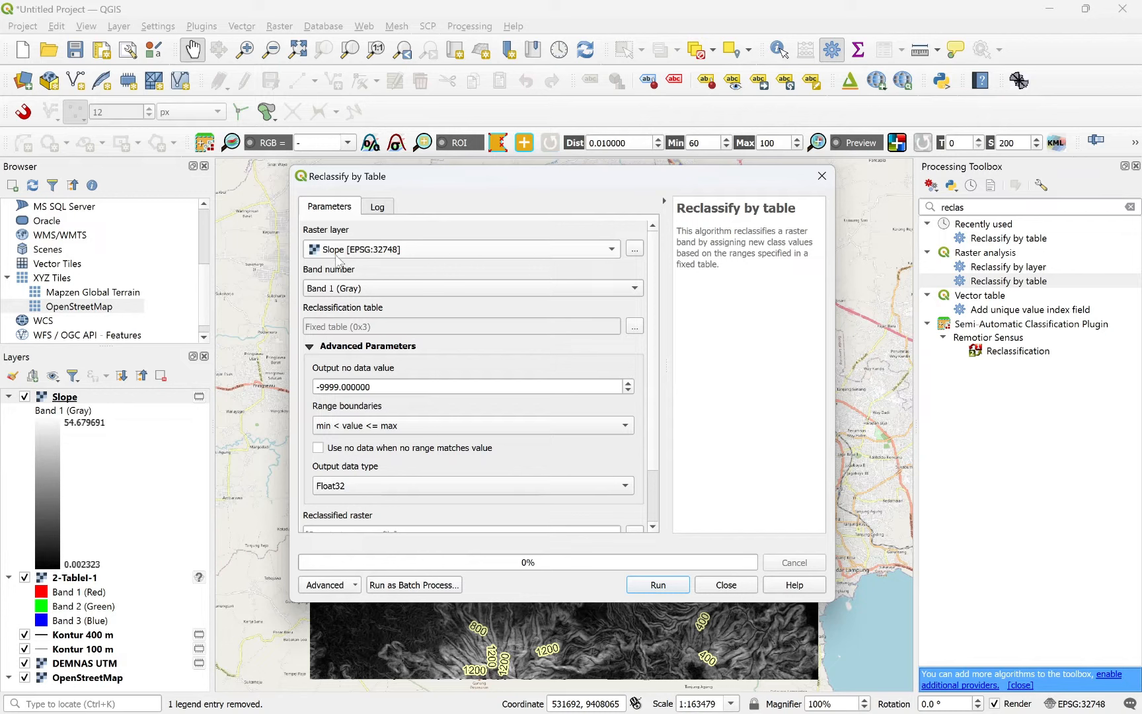
pyautogui.click(362, 249)
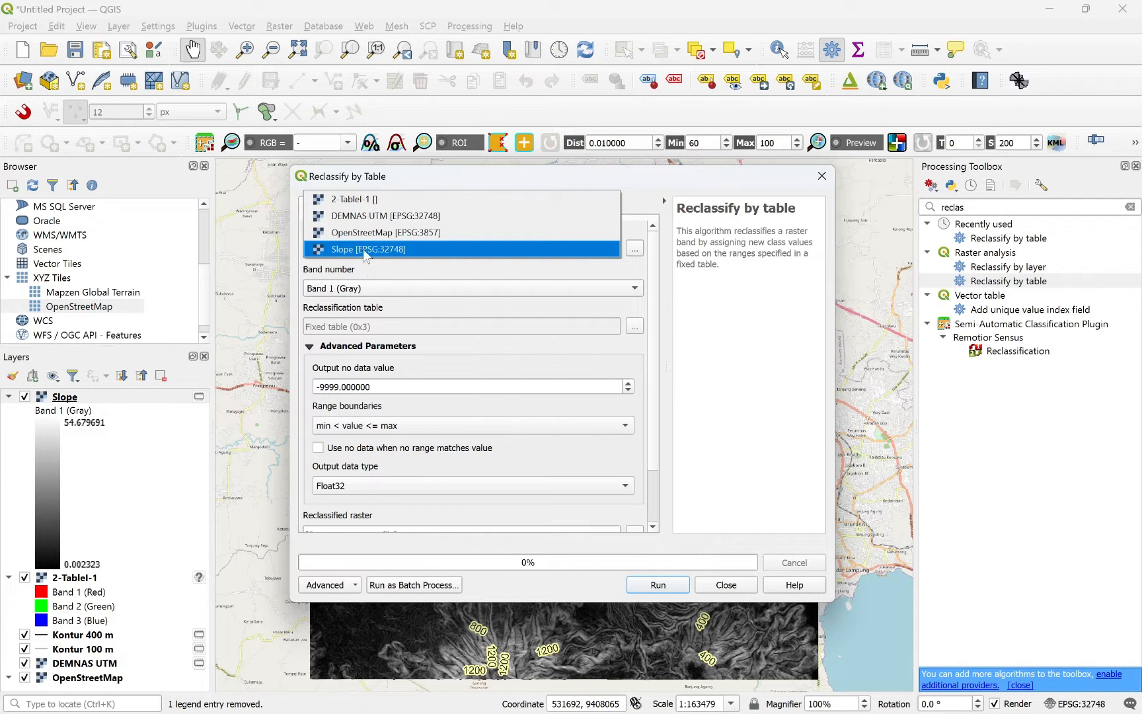
pyautogui.click(365, 251)
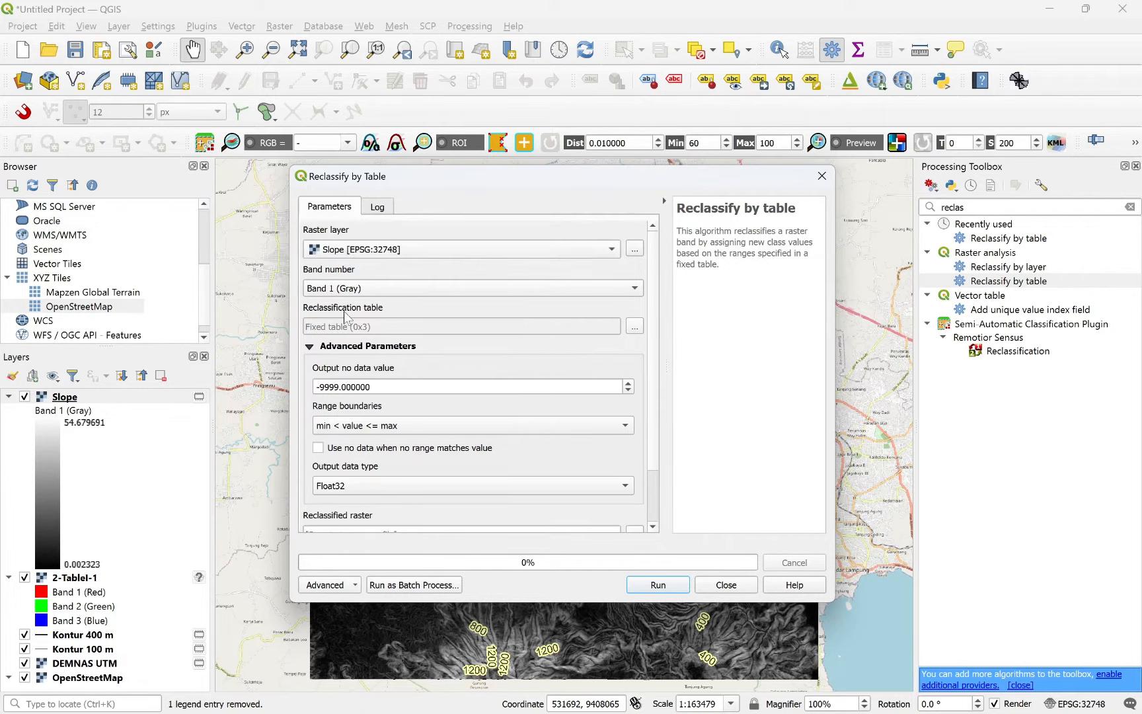
# Step: Open the reclassification table for editing and add six empty rows
pyautogui.click(633, 327)
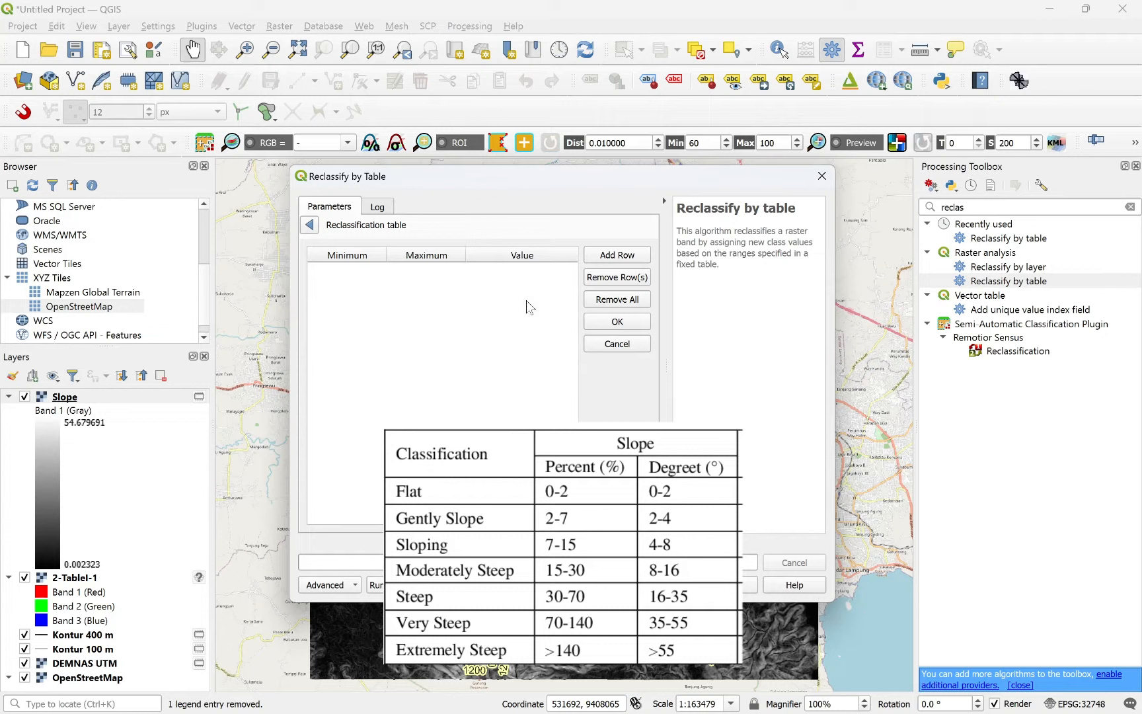
pyautogui.click(617, 255)
pyautogui.click(617, 255)
pyautogui.click(617, 255)
pyautogui.click(617, 255)
pyautogui.click(617, 255)
pyautogui.click(617, 255)
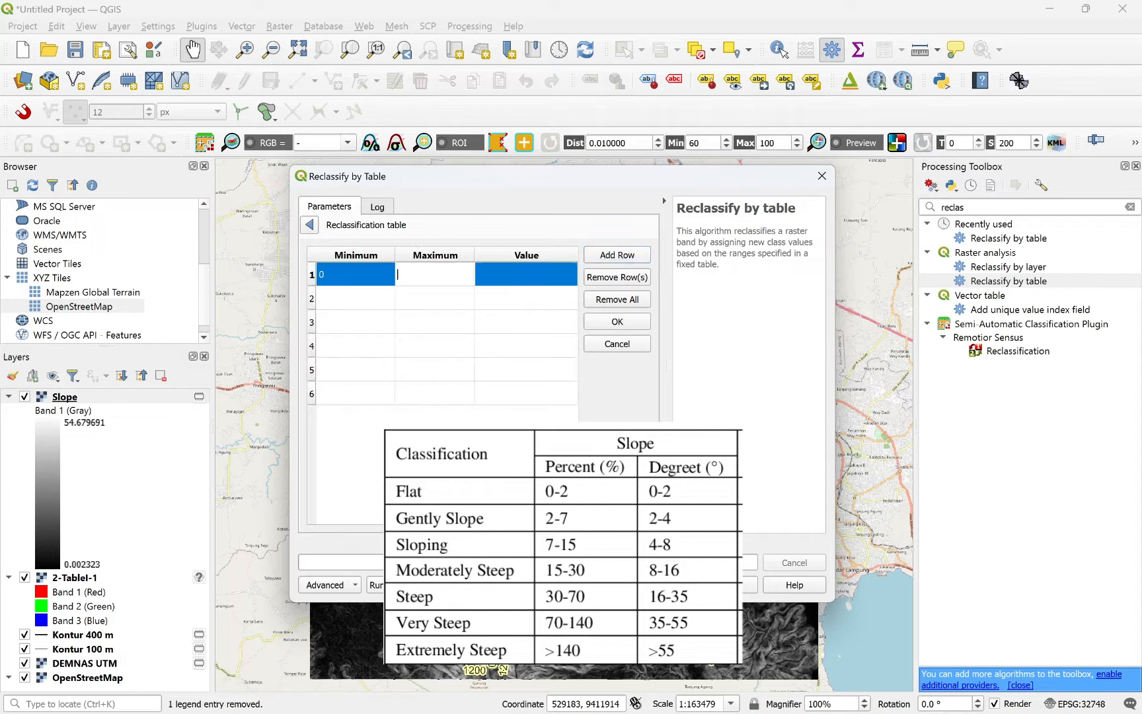
# Step: Complete the first reclassification row as 0 to 2 with value 1, and fill the second as 2 to 4 with value 2
pyautogui.press('Tab')
pyautogui.write('1')
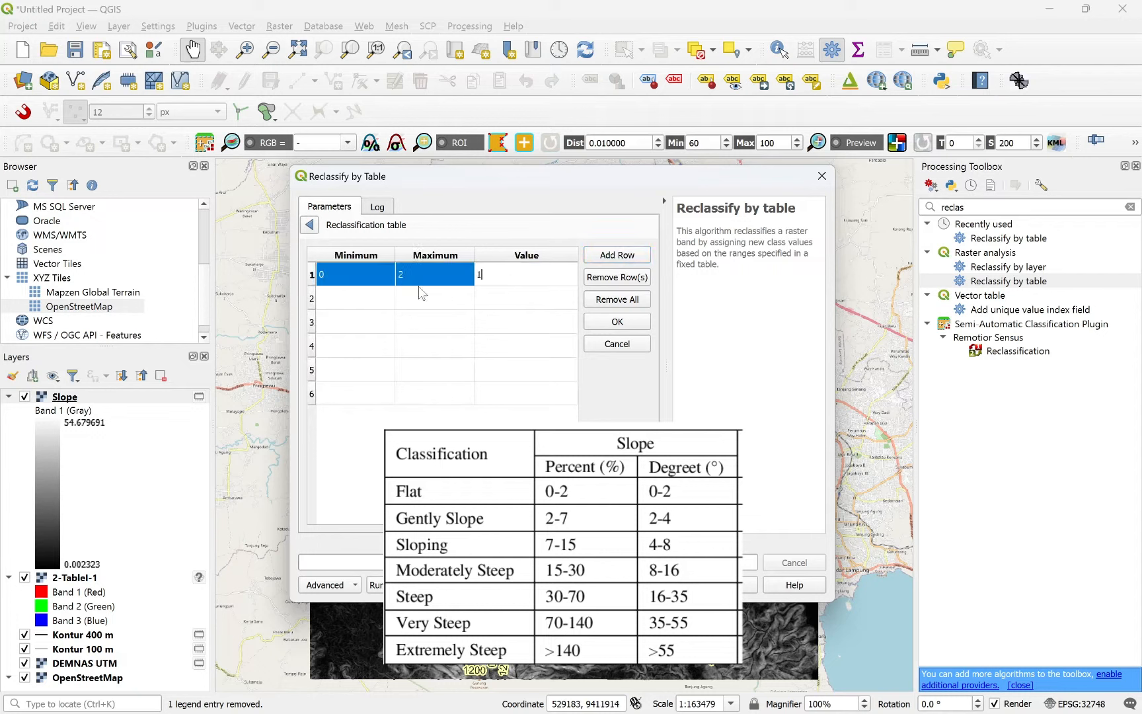
pyautogui.press('Tab')
pyautogui.write('2')
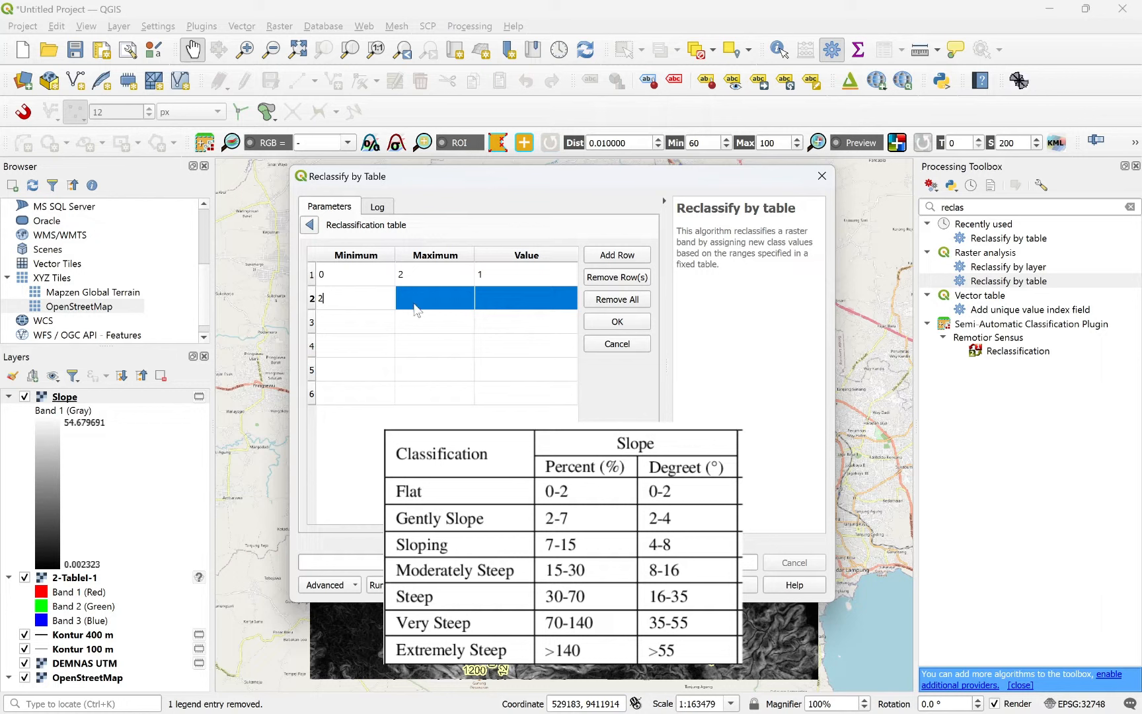
pyautogui.press('Tab')
pyautogui.write('4')
pyautogui.press('Tab')
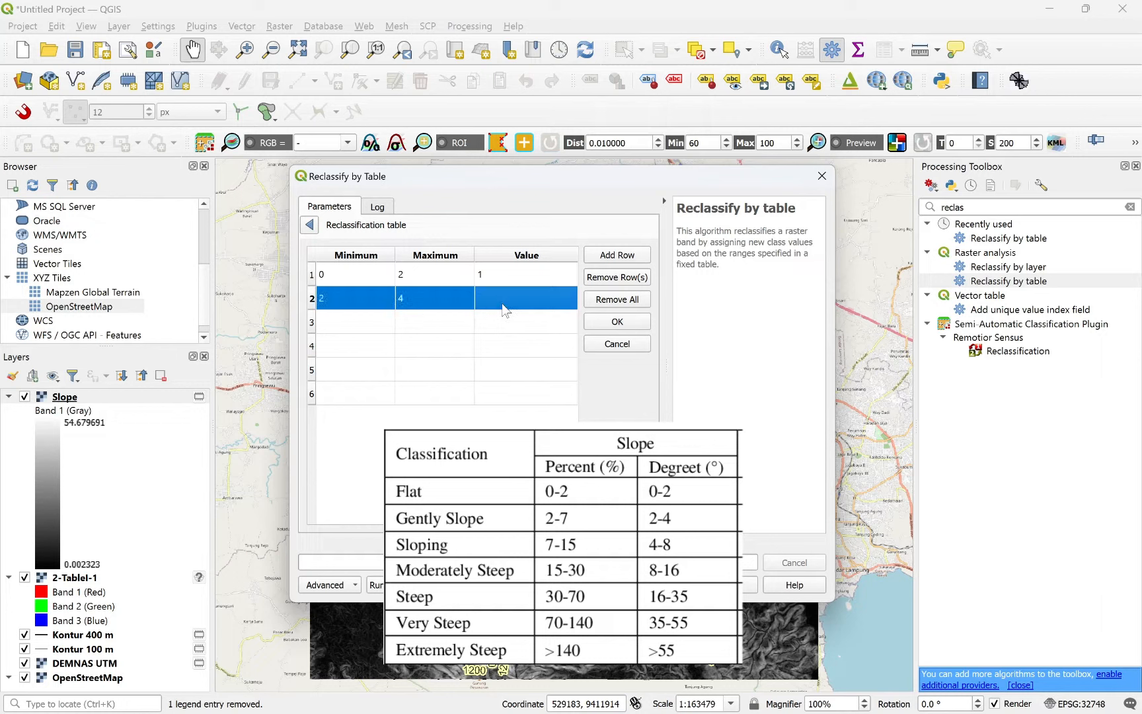
pyautogui.doubleClick(502, 304)
pyautogui.write('2')
pyautogui.press('Tab')
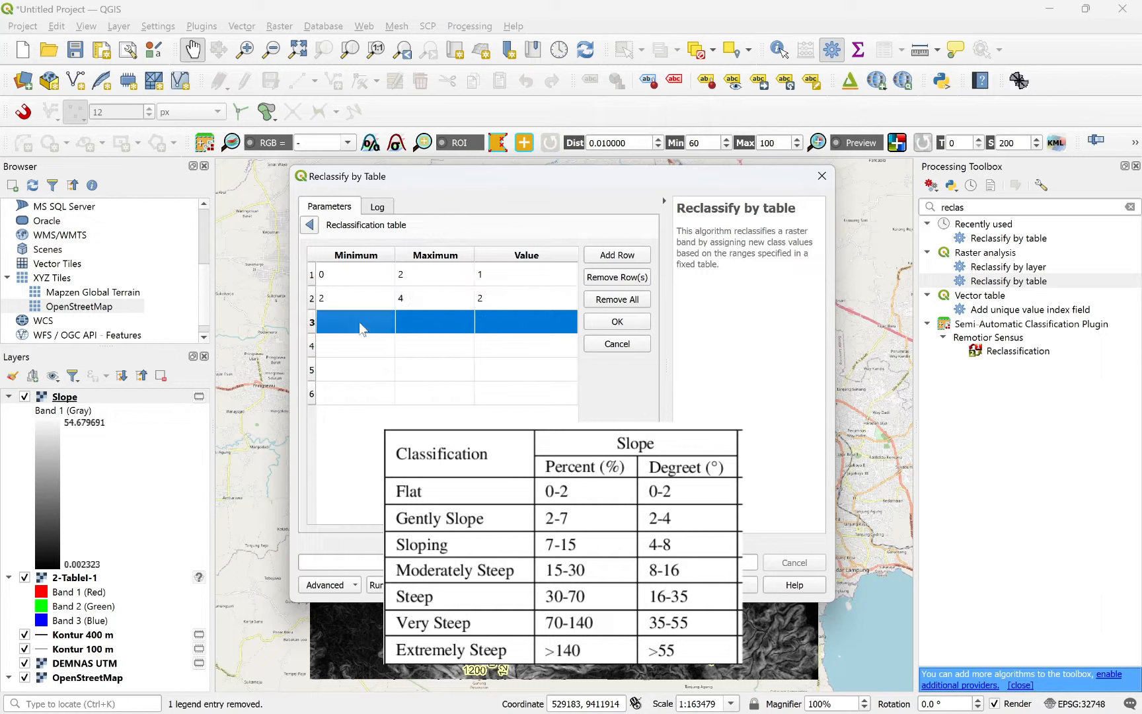
# Step: Fill the third row as 4 to 8 with value 3 and the fourth as 8 to 16 with value 4
pyautogui.press('Tab')
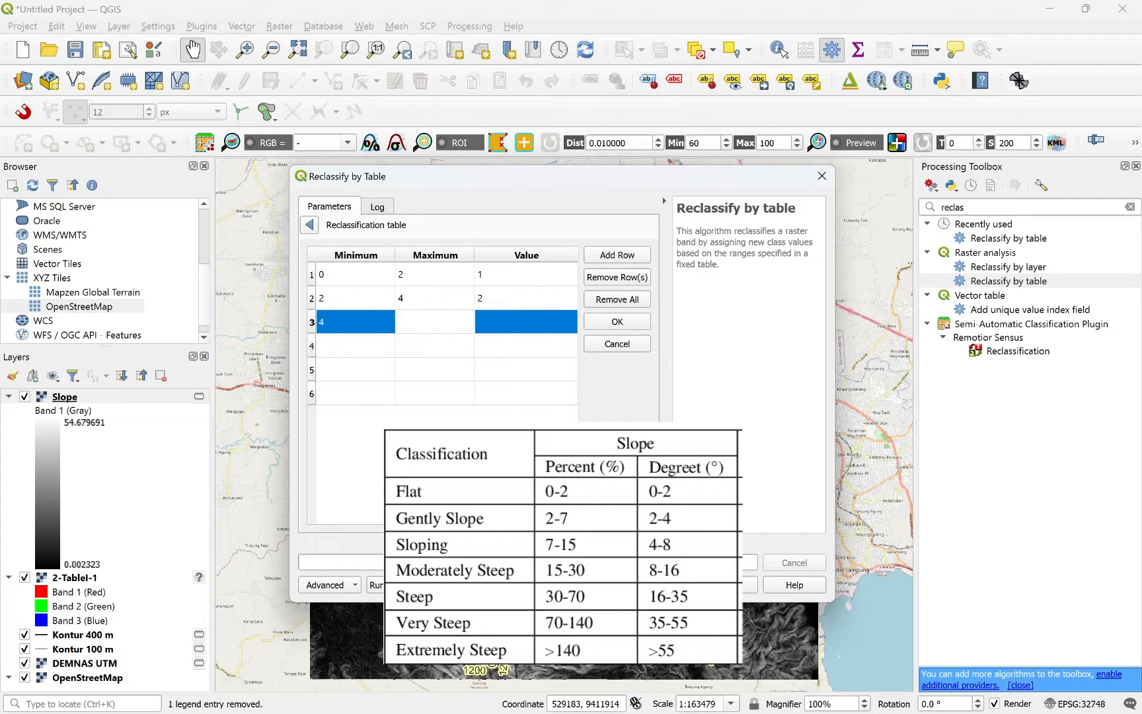
pyautogui.press('Tab')
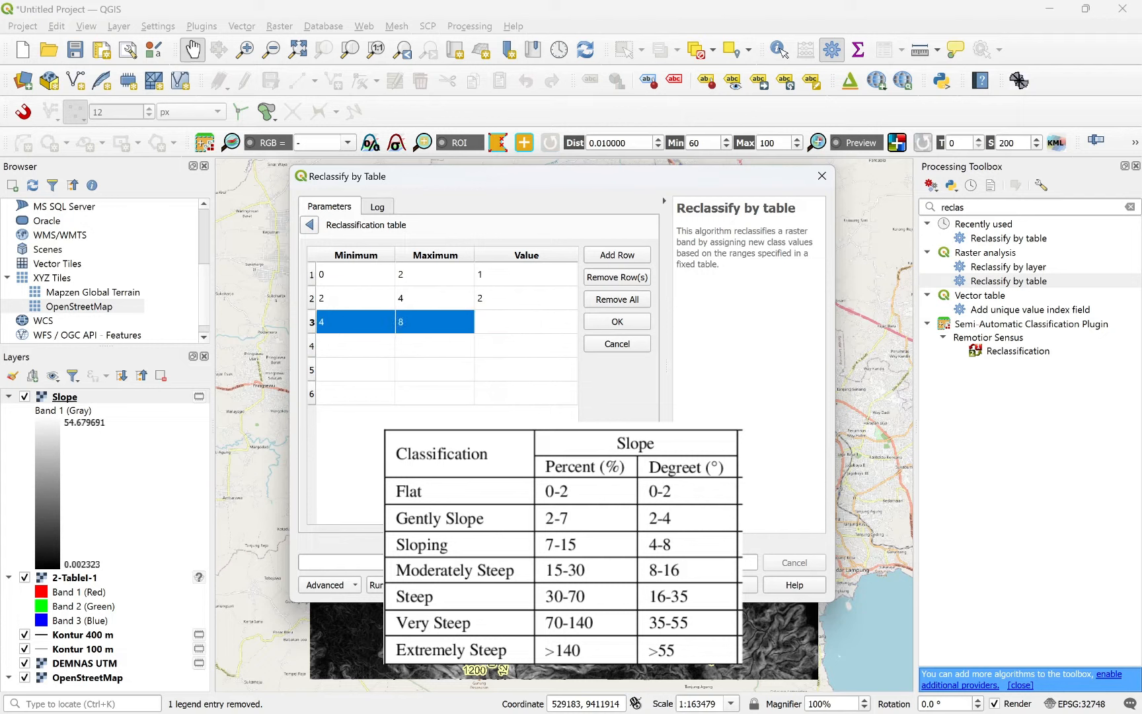
pyautogui.press('Tab')
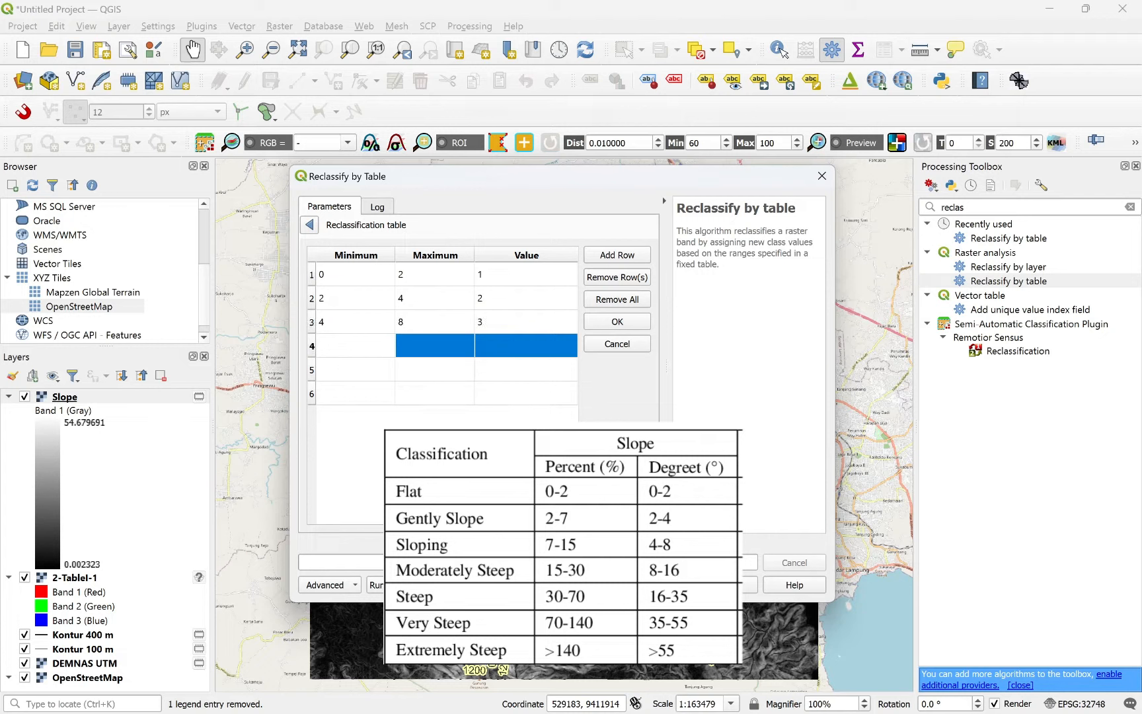
pyautogui.press('Tab')
pyautogui.write('16')
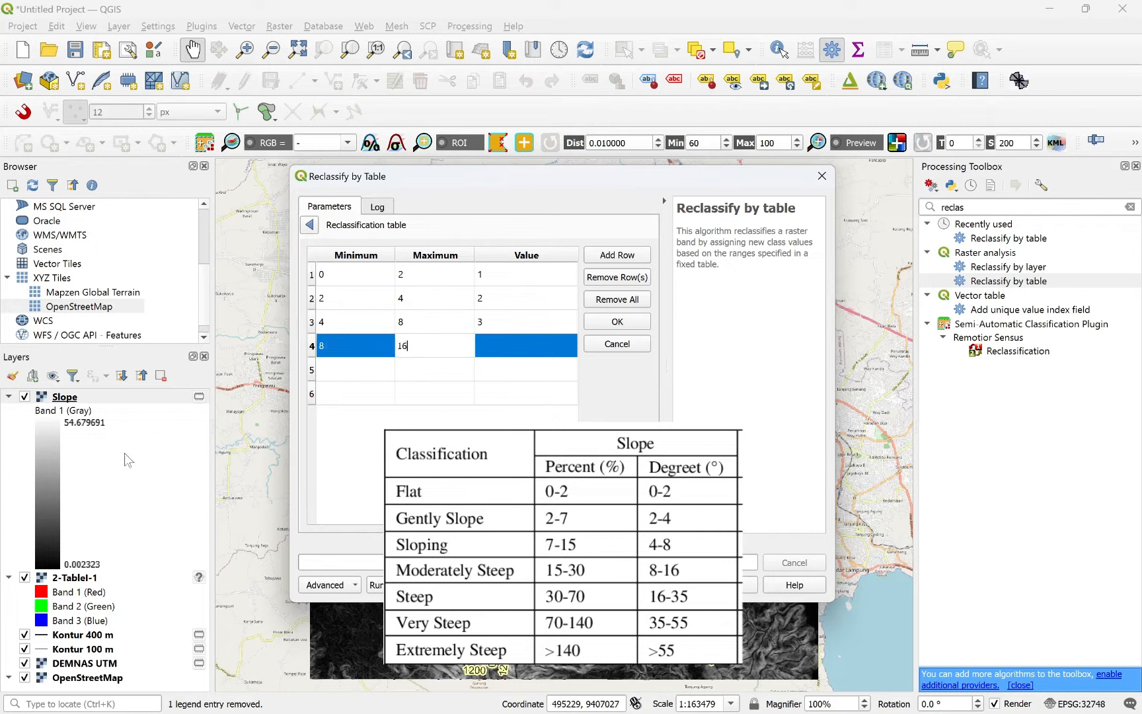
pyautogui.click(502, 352)
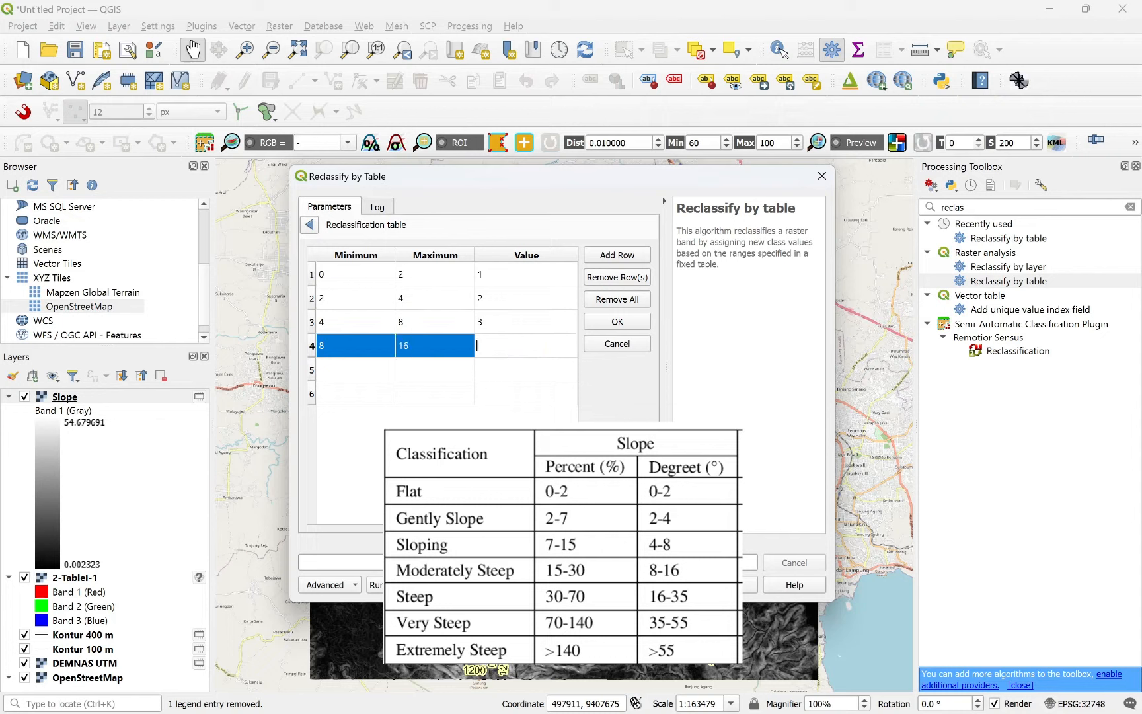
# Step: Fill the fifth row as 16 to 35 with value 5 and the sixth as 35 to 55 with value 6, and accept the table
pyautogui.click(364, 374)
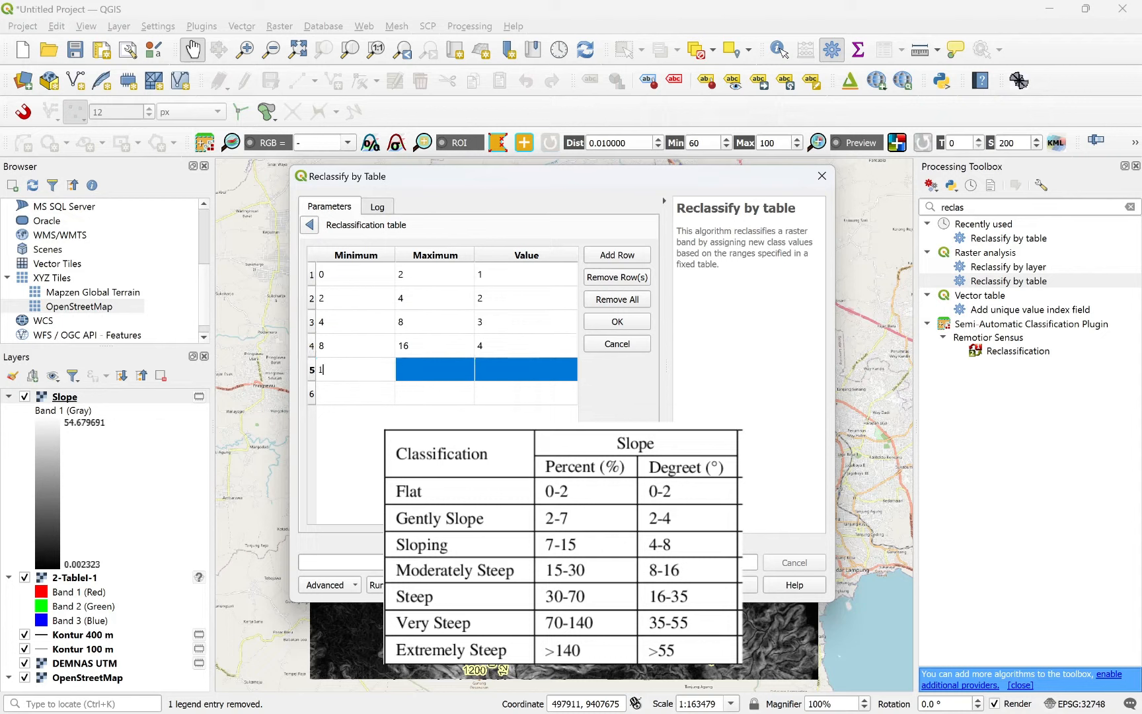
pyautogui.click(443, 377)
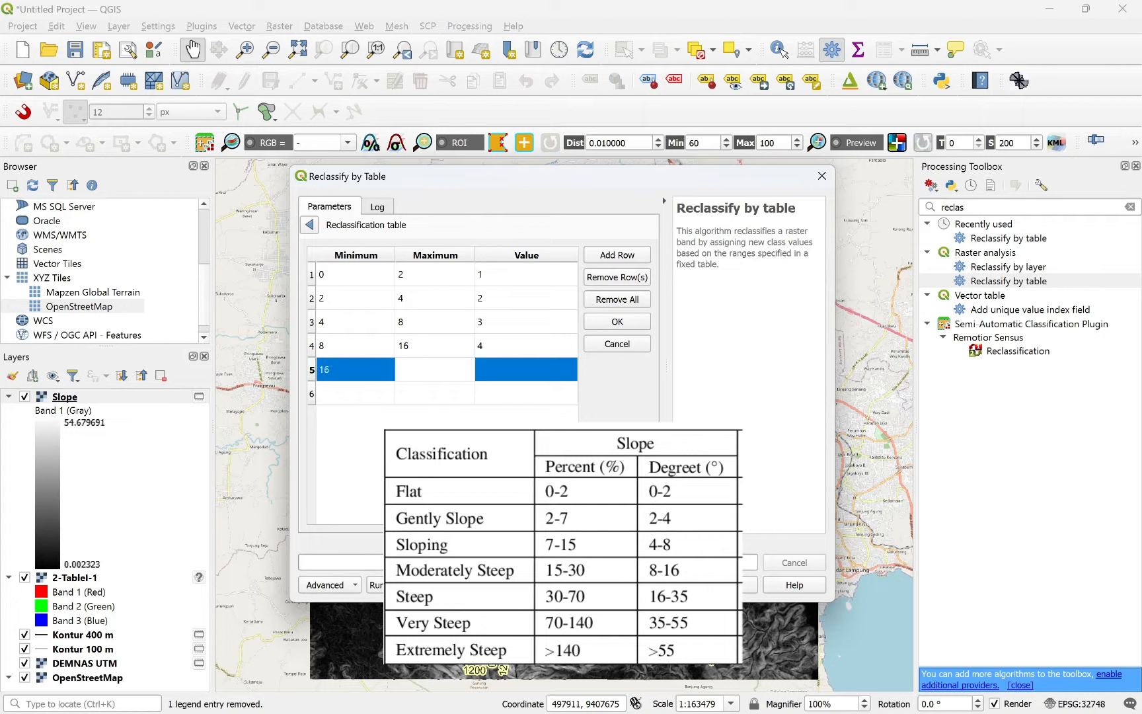
pyautogui.write('35')
pyautogui.click(489, 377)
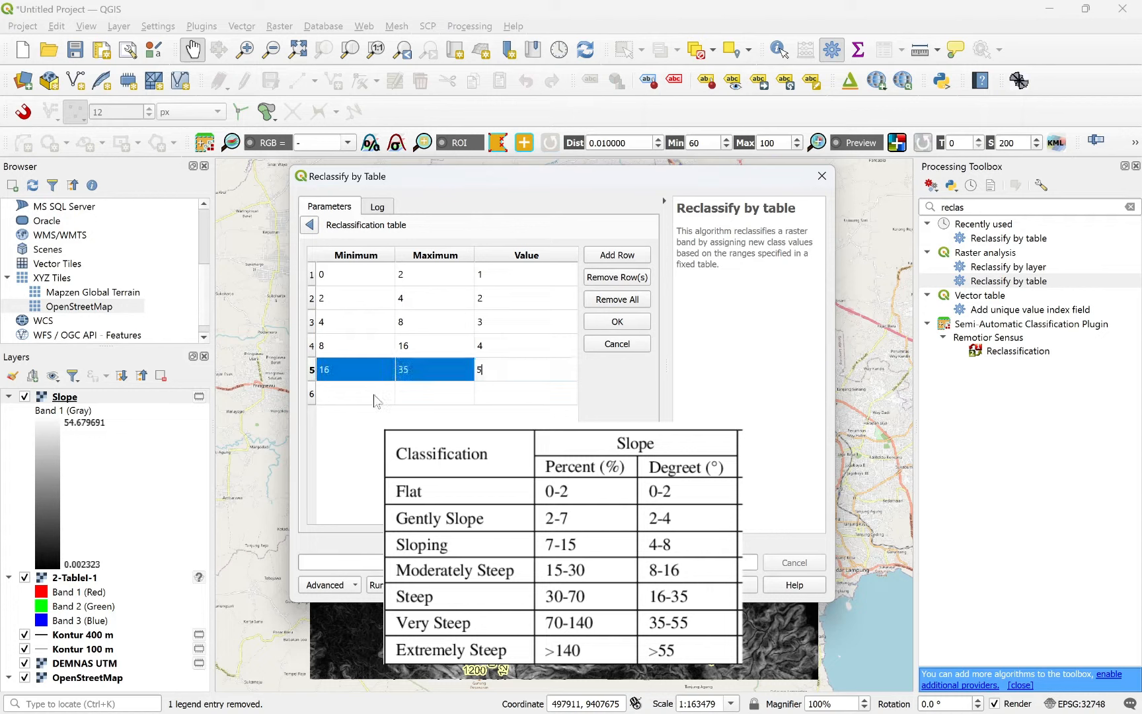
pyautogui.write('5')
pyautogui.click(374, 396)
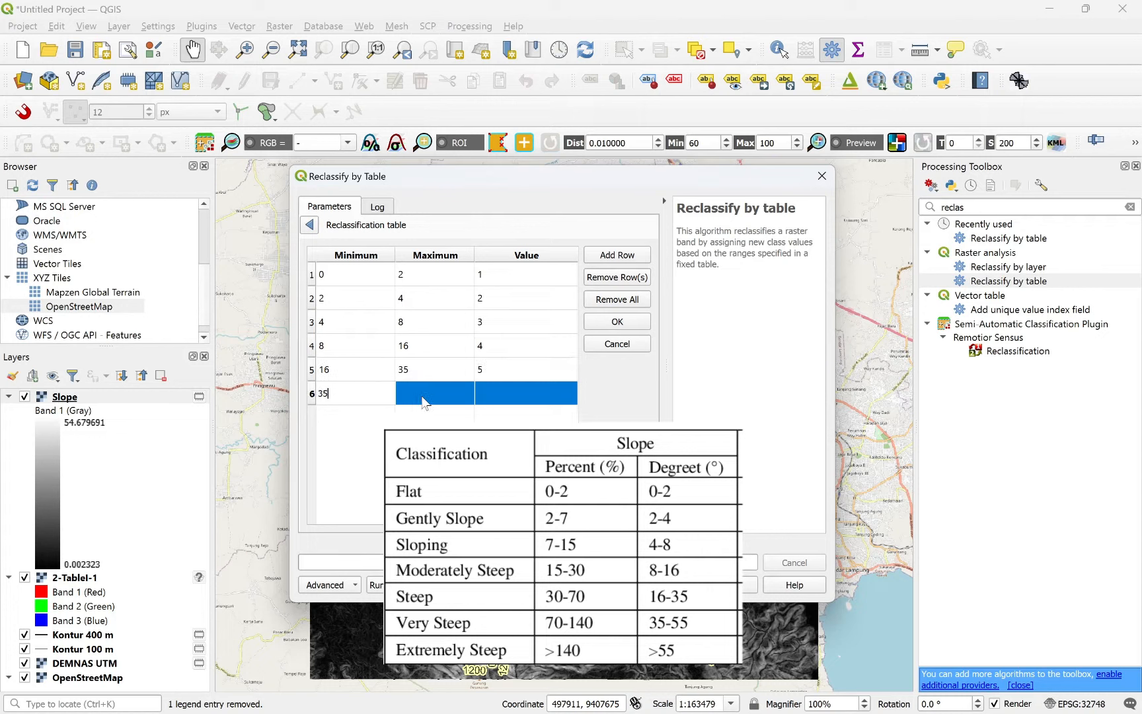
pyautogui.click(423, 397)
pyautogui.write('55')
pyautogui.click(486, 401)
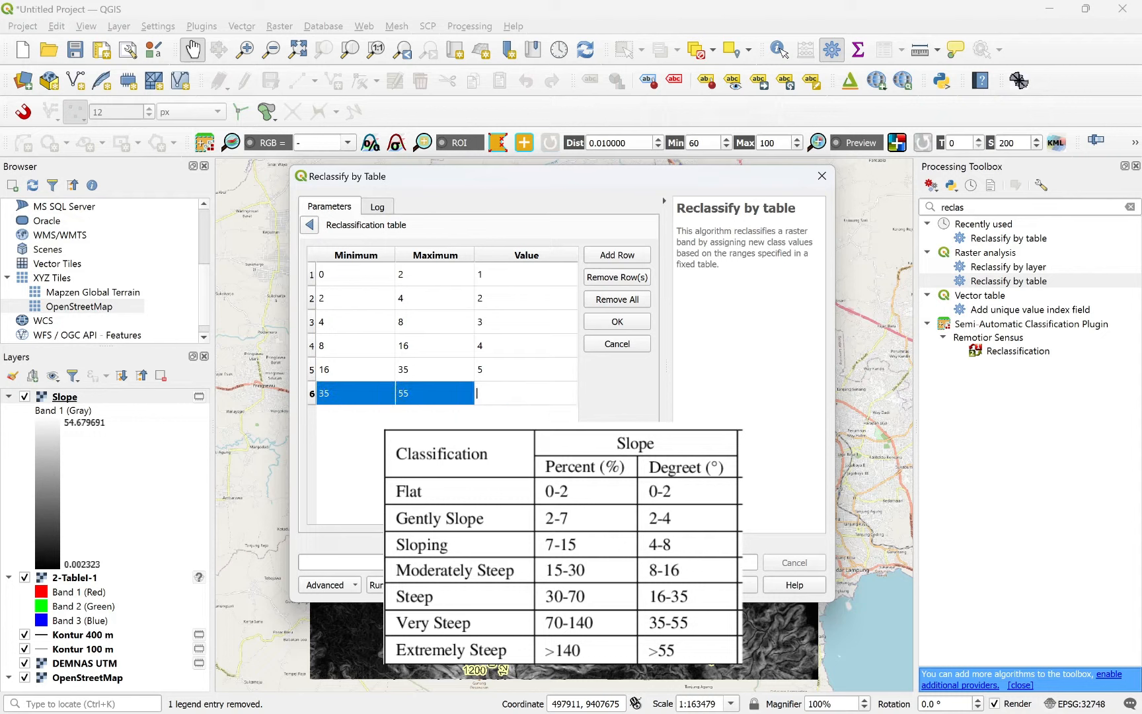
pyautogui.write('6')
pyautogui.press('Return')
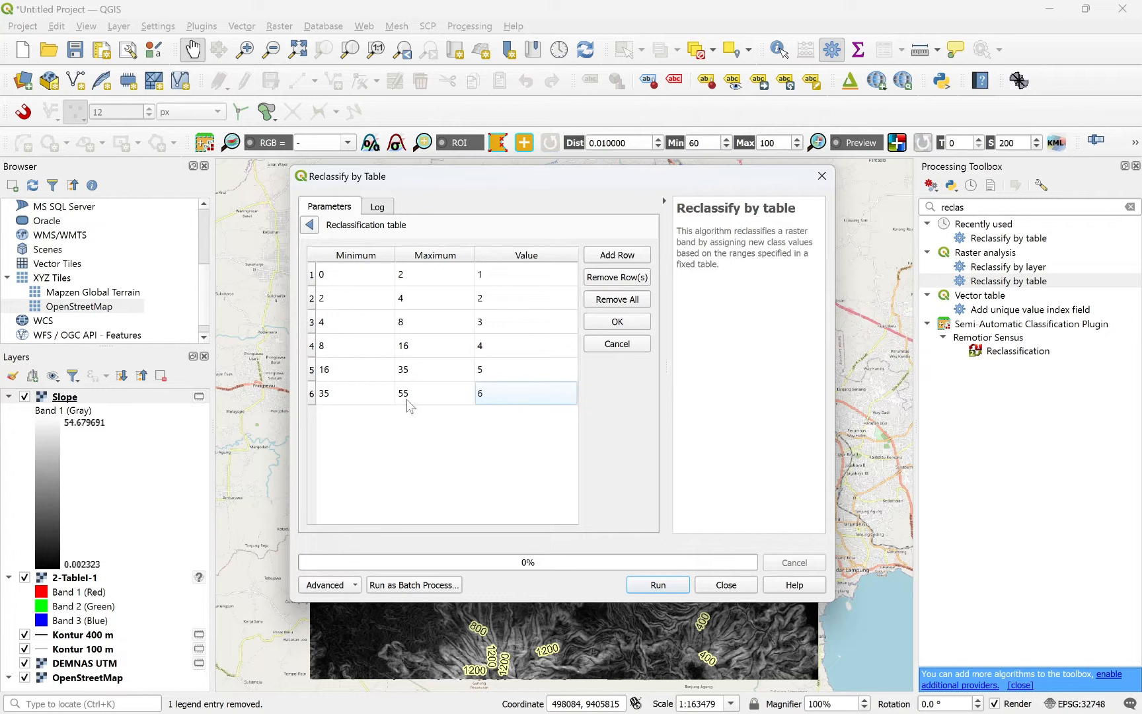
pyautogui.click(615, 322)
# Step: Recheck the reclassification table, run Reclassify by table with a temporary output file, and close the tool
pyautogui.scroll(-2, 651, 321)
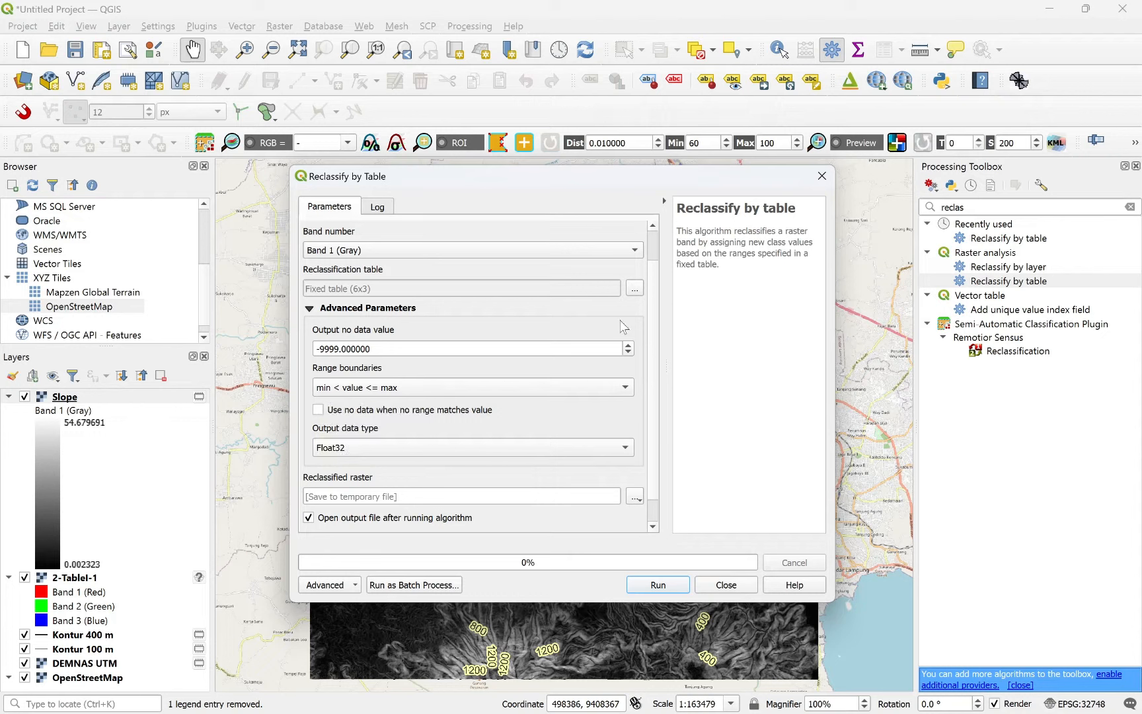
pyautogui.click(636, 291)
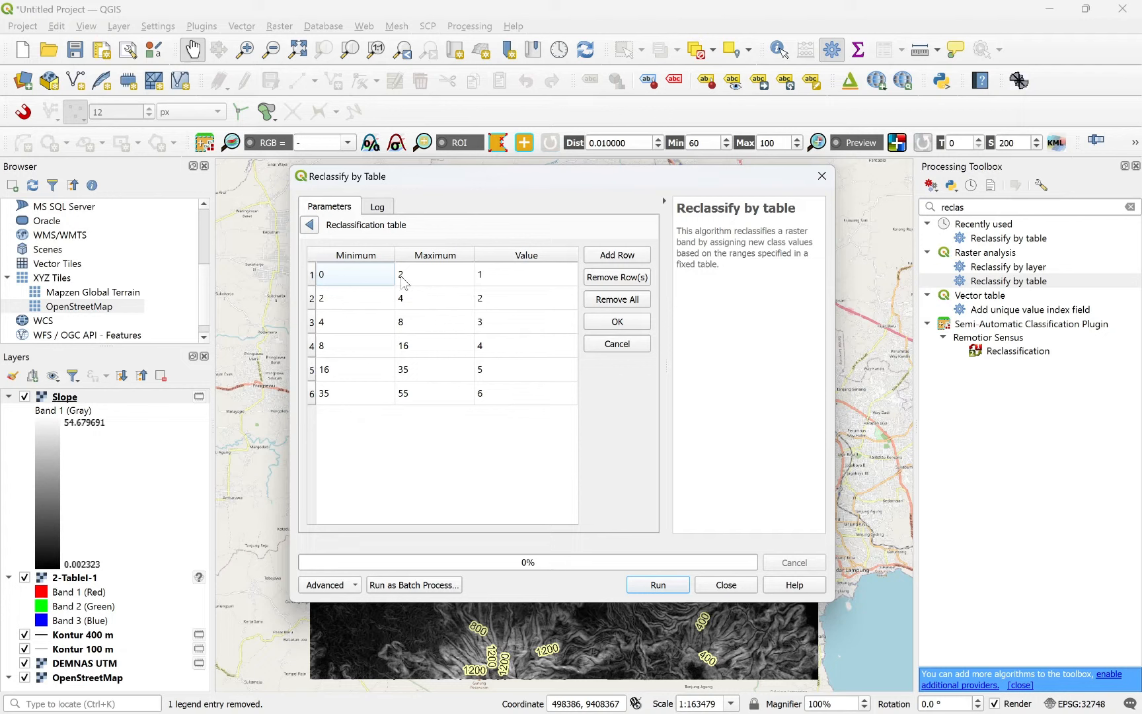
pyautogui.click(601, 322)
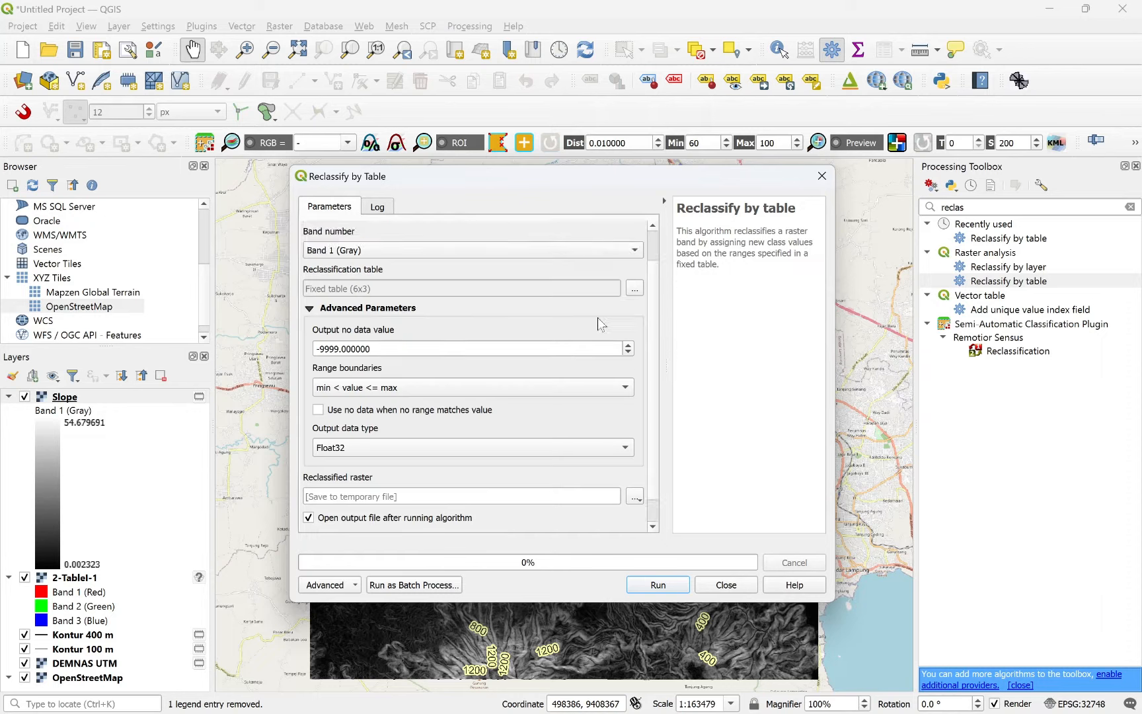
pyautogui.click(649, 585)
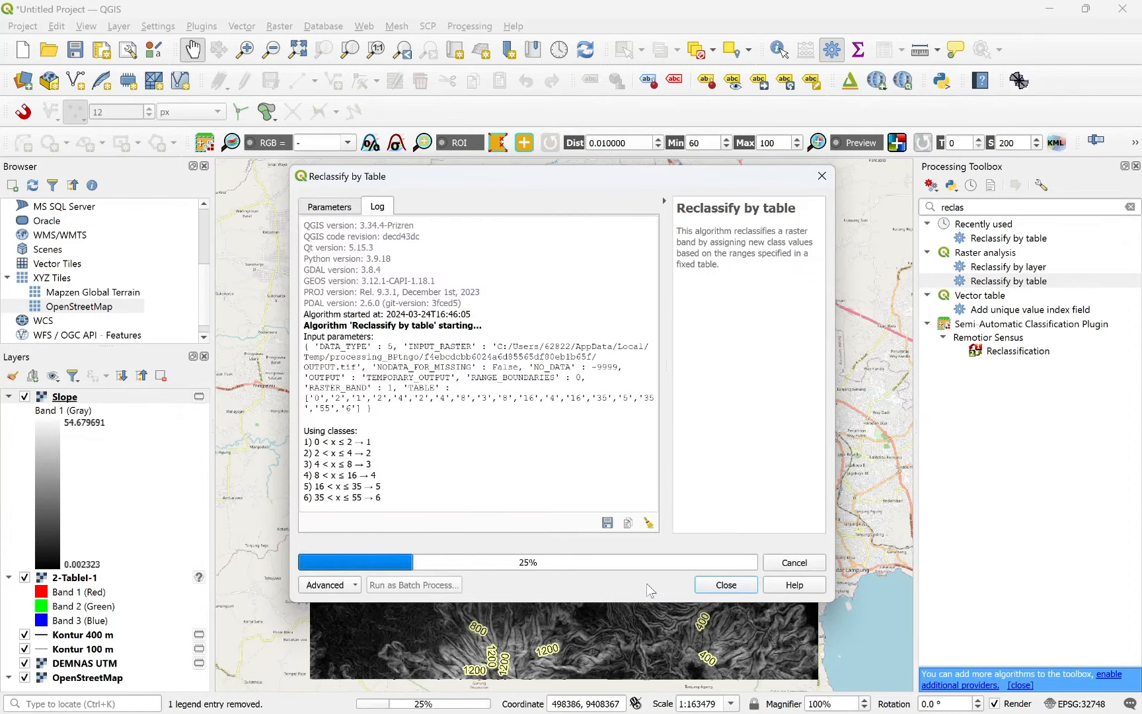
pyautogui.click(725, 585)
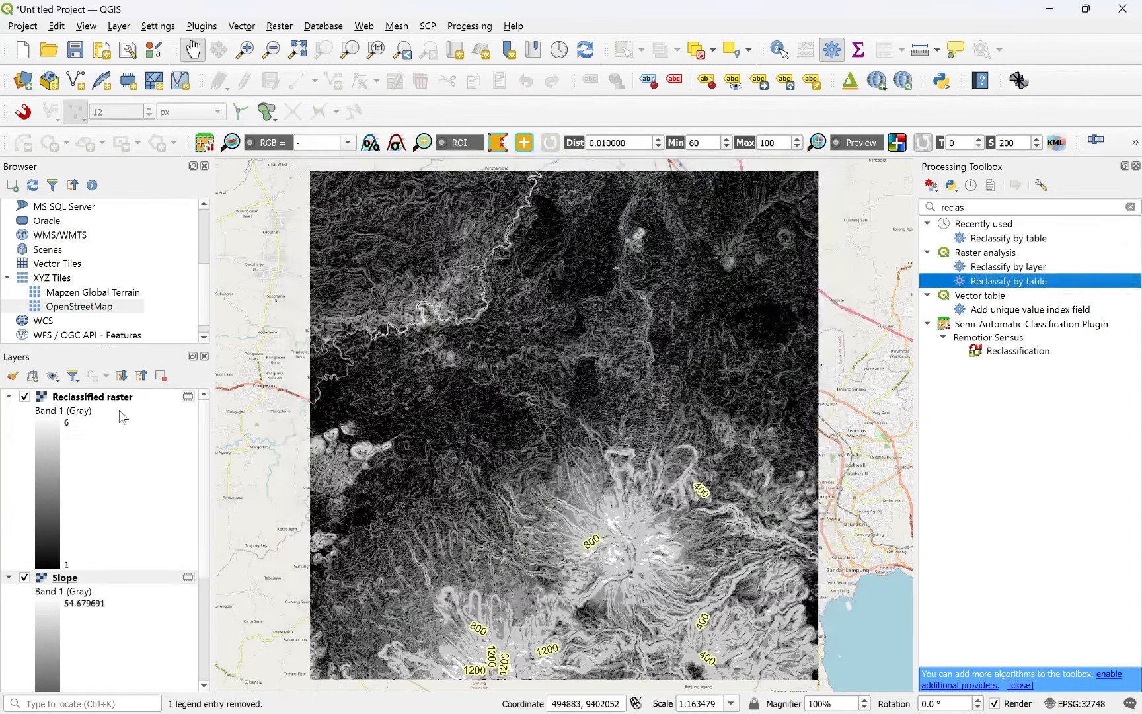
# Step: Collapse the legends of the Slope and 2-TableI-1 layers in the layer list
pyautogui.moveTo(205, 483)
pyautogui.mouseDown()
pyautogui.moveTo(207, 498)
pyautogui.moveTo(210, 464)
pyautogui.mouseUp()
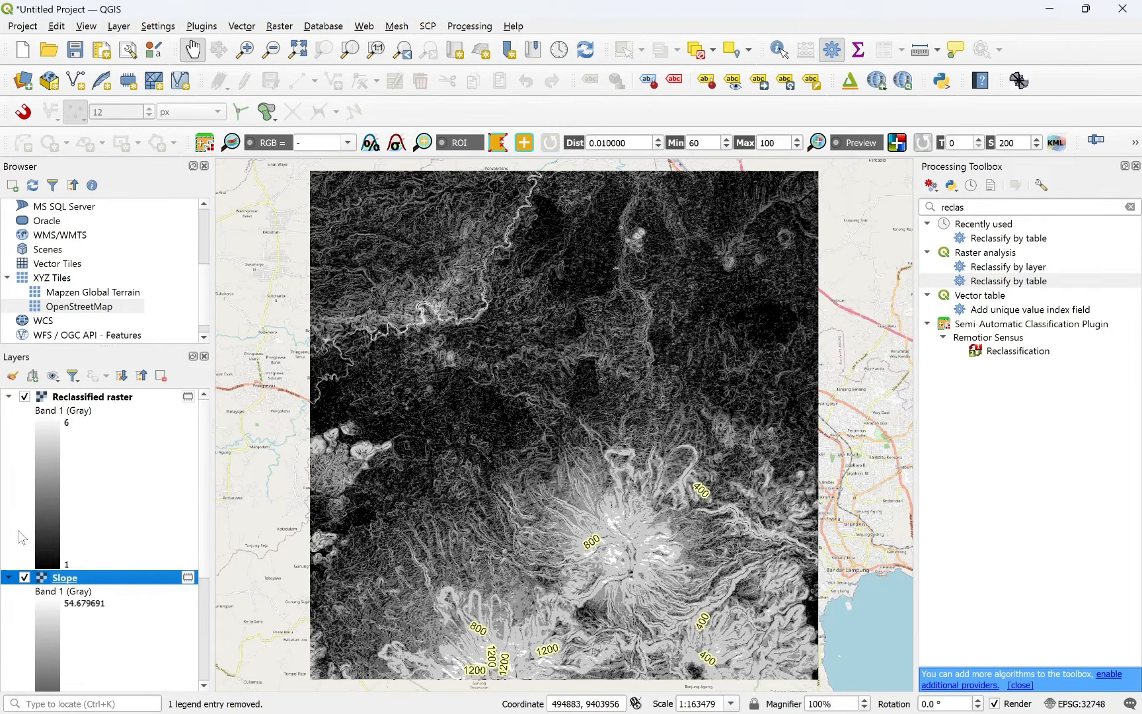
pyautogui.click(9, 577)
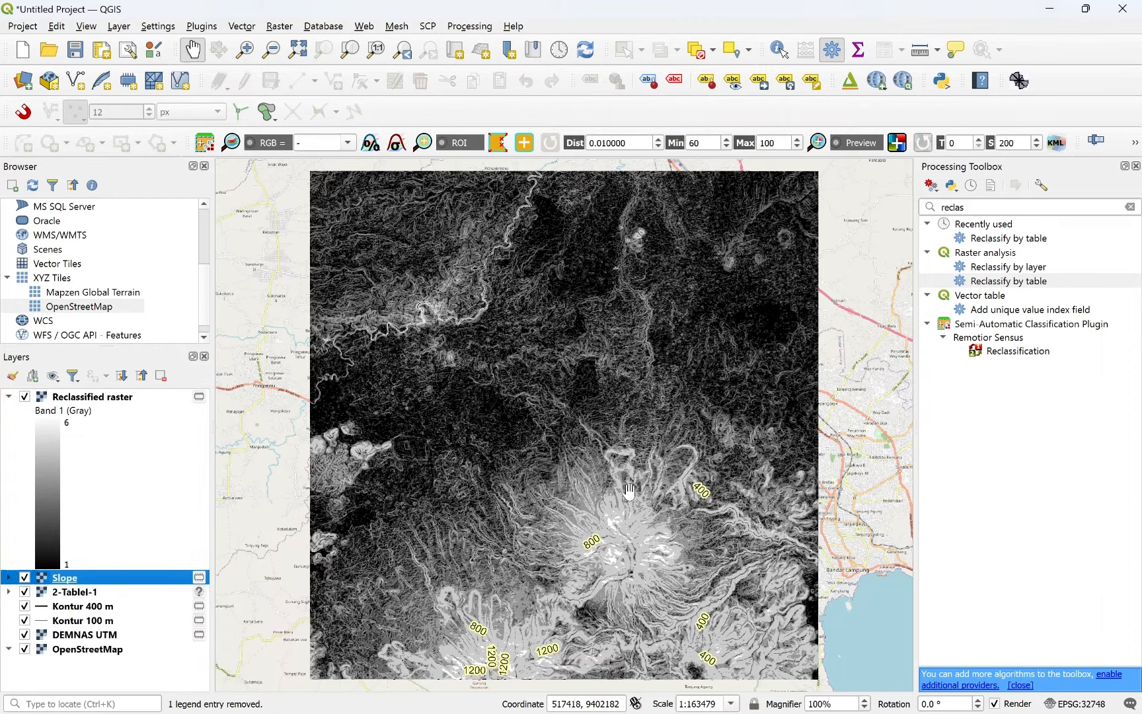
pyautogui.moveTo(636, 489); pyautogui.dragTo(627, 479)
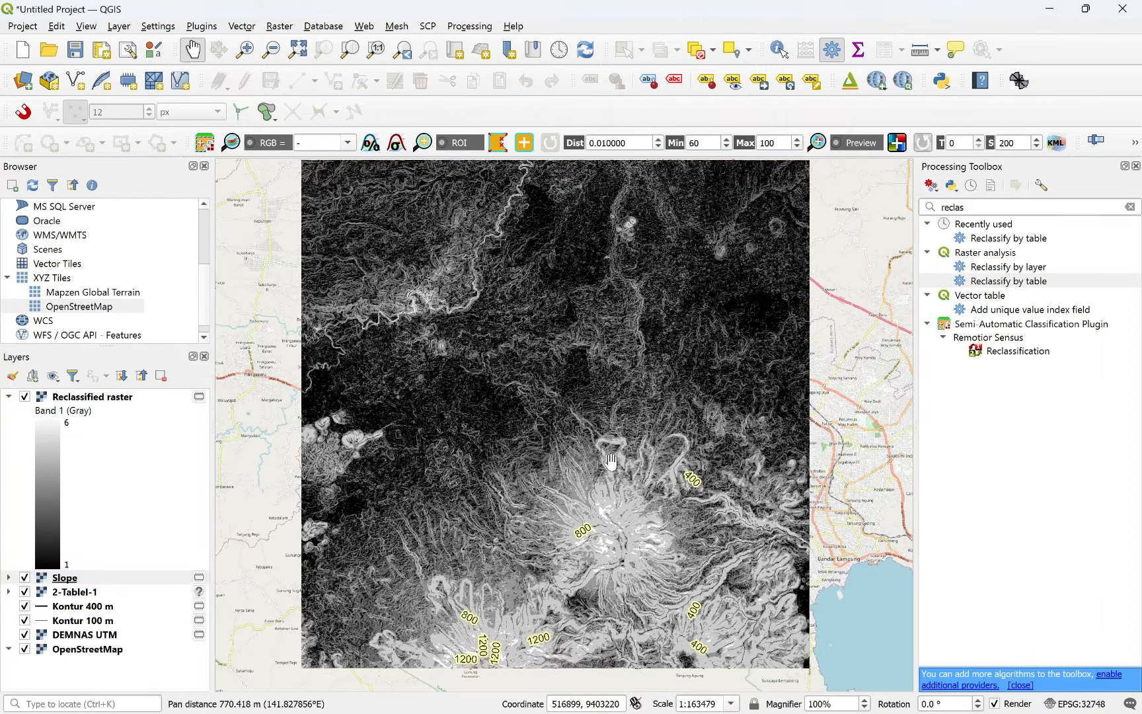
pyautogui.moveTo(581, 428); pyautogui.dragTo(580, 434)
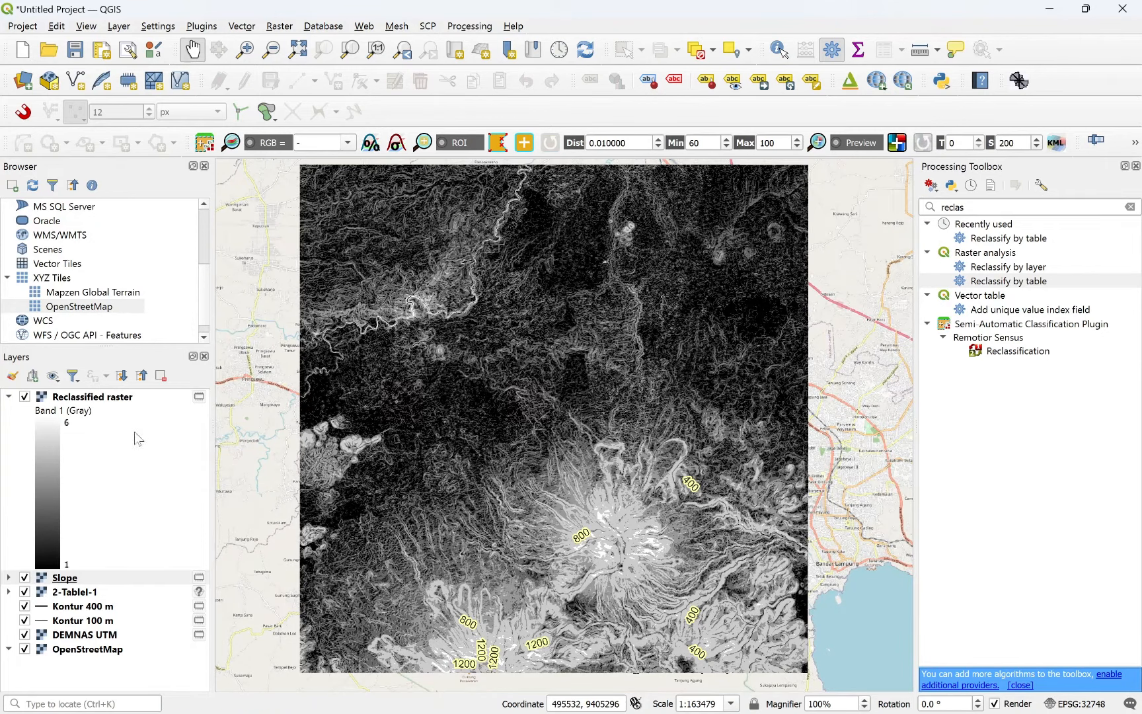
# Step: Open the symbology of the Reclassified raster layer and set its render type to Singleband pseudocolor
pyautogui.doubleClick(42, 400)
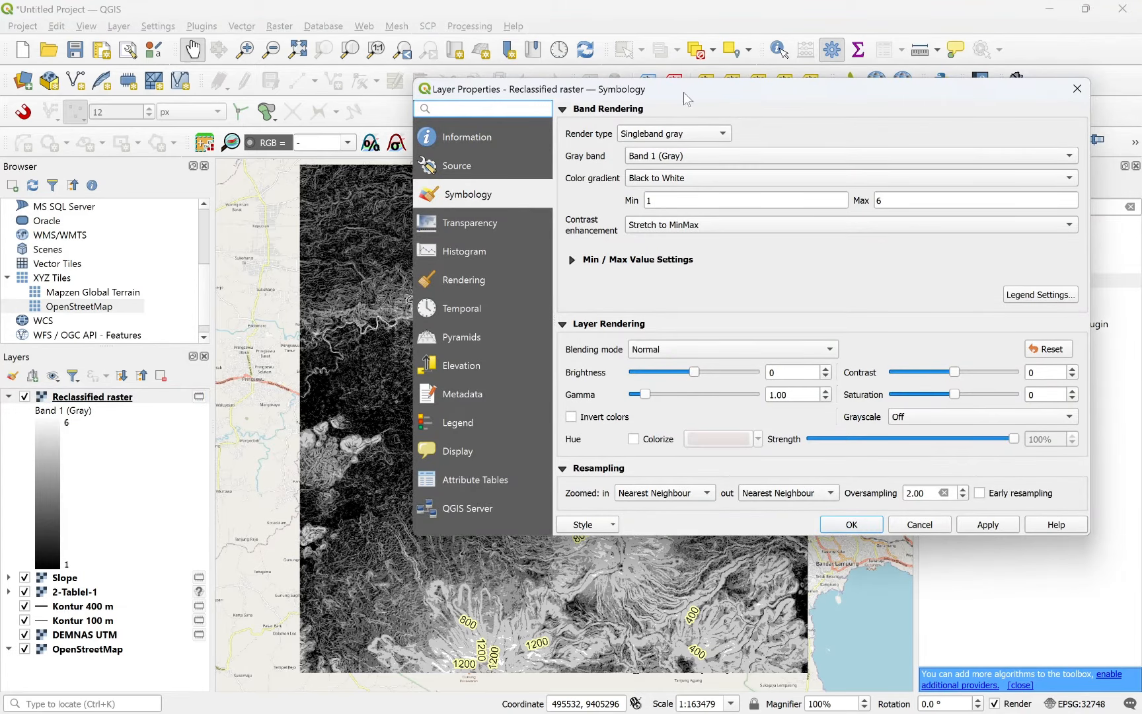
pyautogui.moveTo(687, 99); pyautogui.dragTo(643, 84)
pyautogui.click(644, 120)
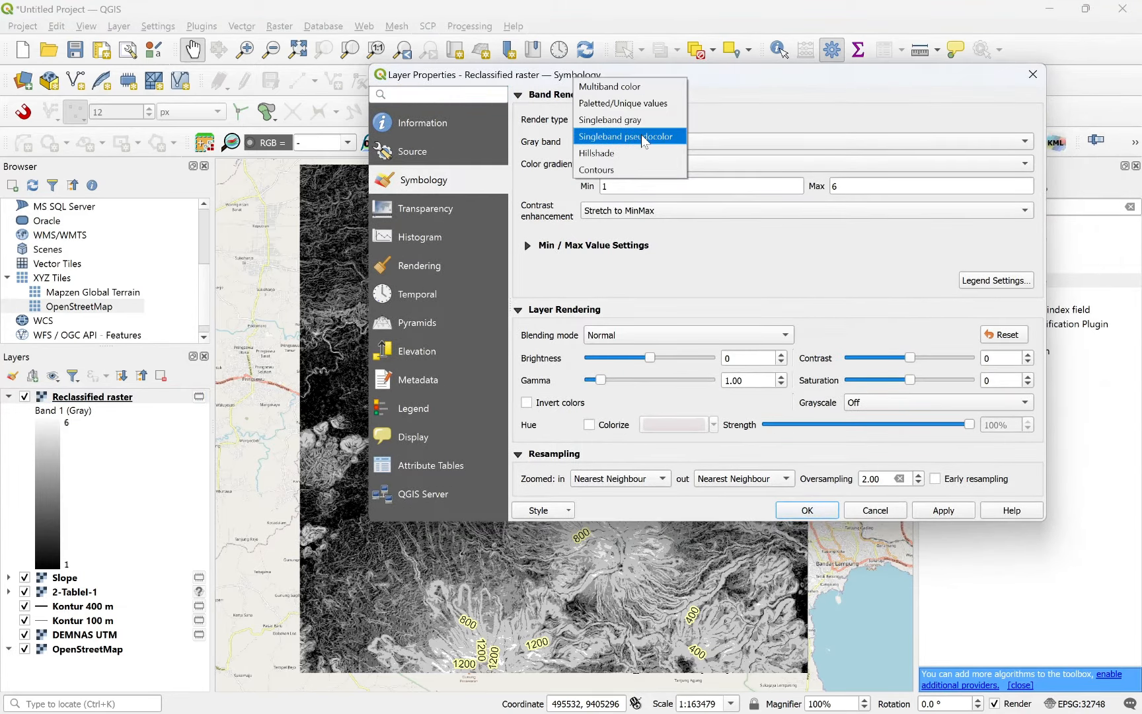
pyautogui.click(644, 137)
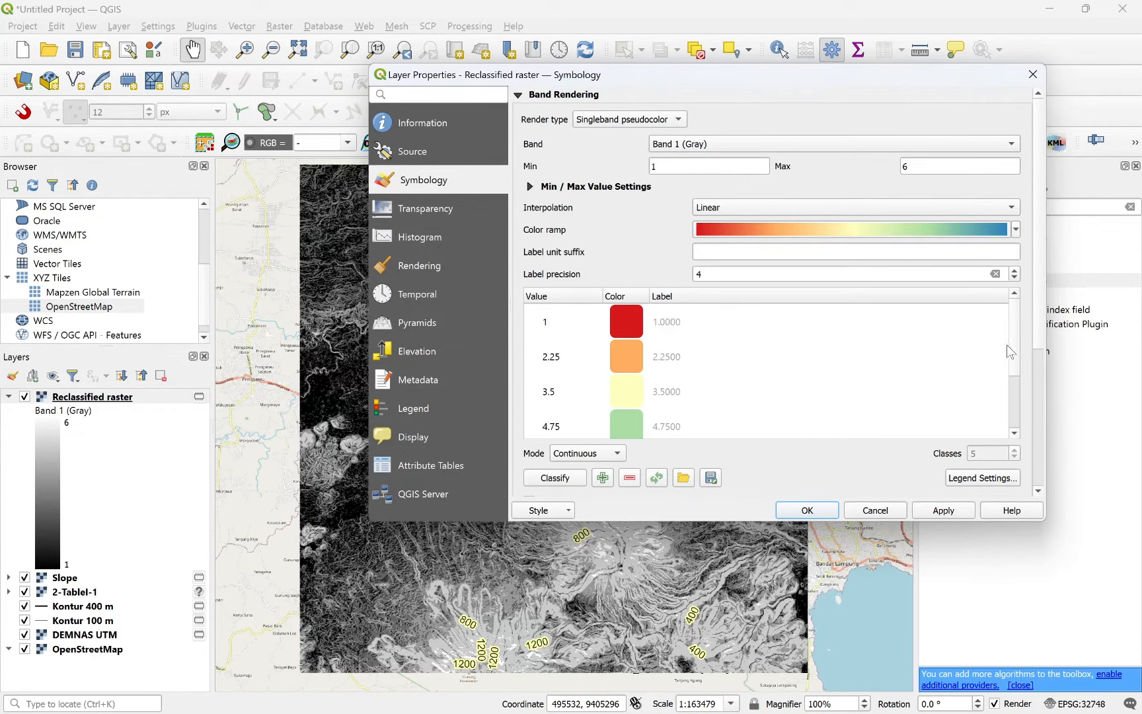
# Step: Classify the Reclassified raster's pseudocolor rendering in Equal Interval mode with 6 classes
pyautogui.moveTo(1012, 352); pyautogui.dragTo(1012, 383)
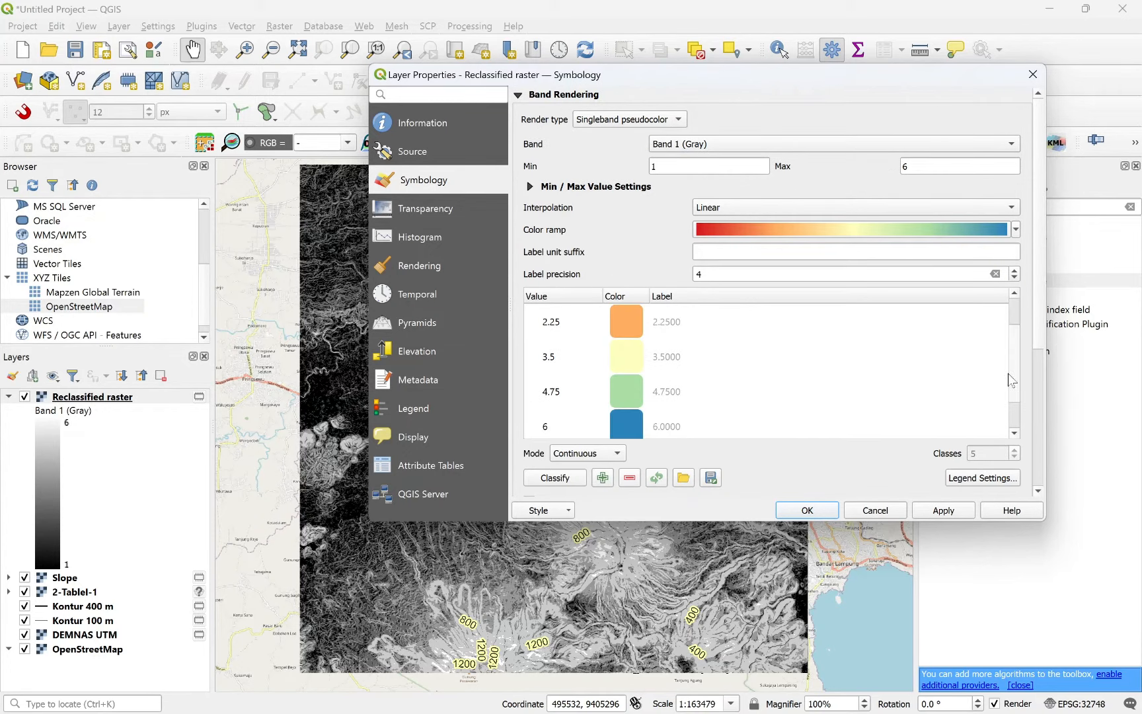
pyautogui.click(596, 456)
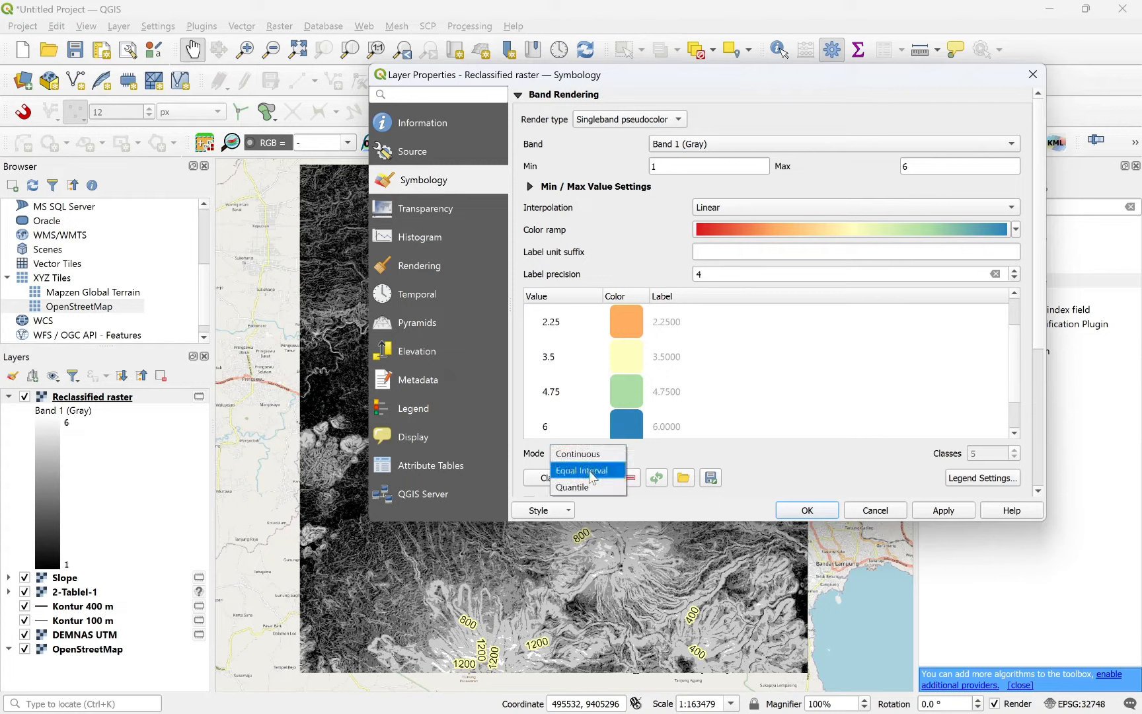
pyautogui.click(582, 470)
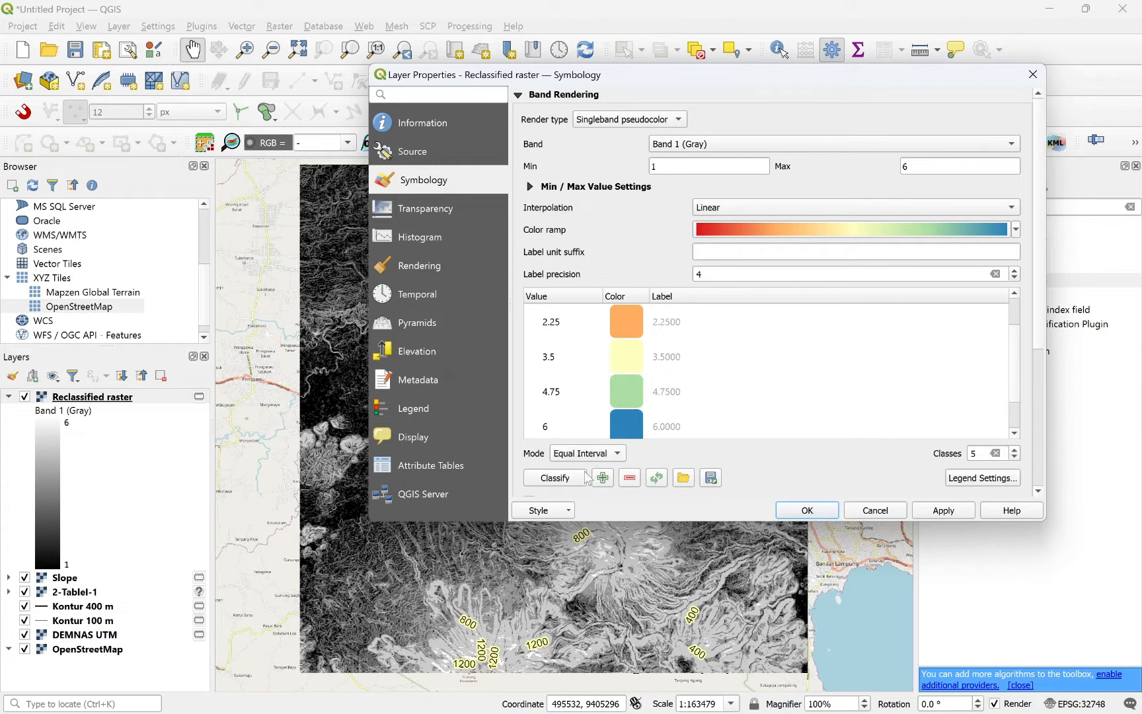
pyautogui.click(1014, 456)
pyautogui.click(1015, 450)
pyautogui.click(1015, 450)
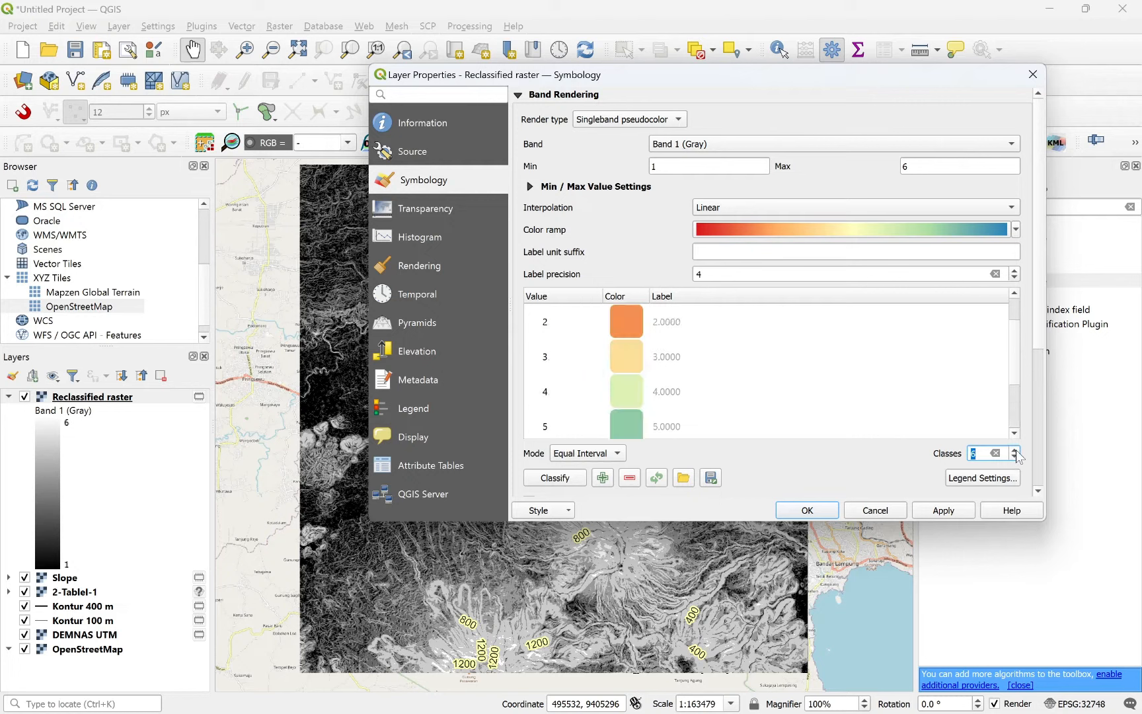
# Step: Review the six class values of the Reclassified raster and invert its color ramp
pyautogui.moveTo(1014, 352); pyautogui.dragTo(1013, 321)
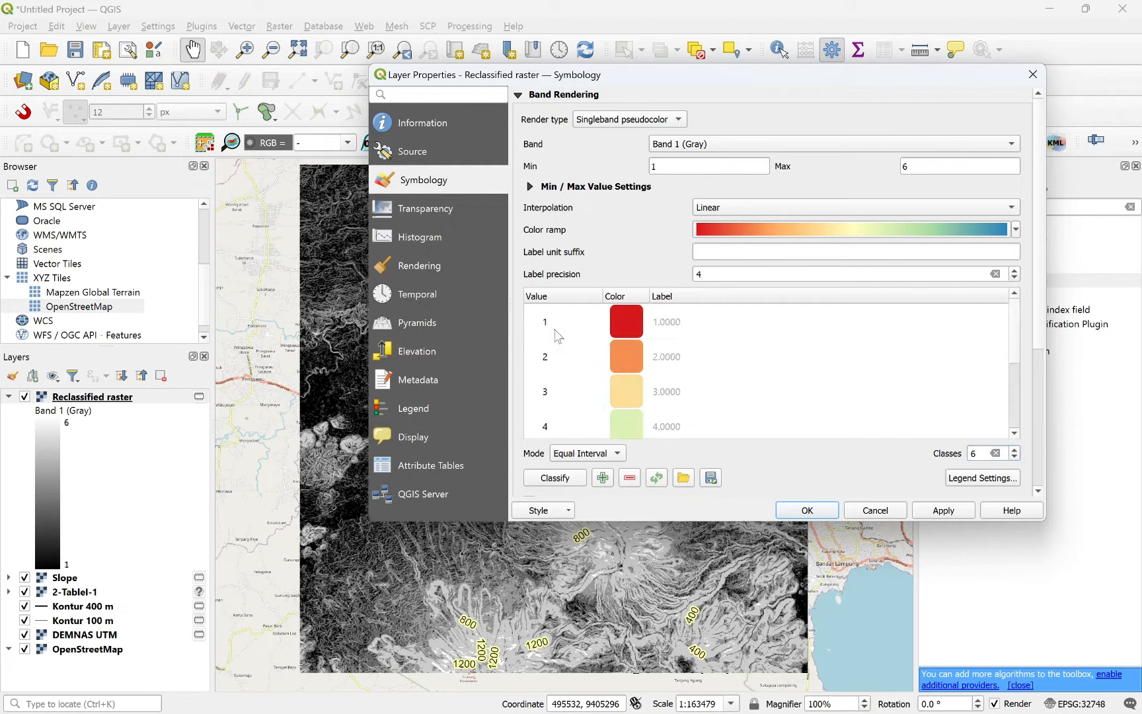
pyautogui.scroll(-3, 551, 362)
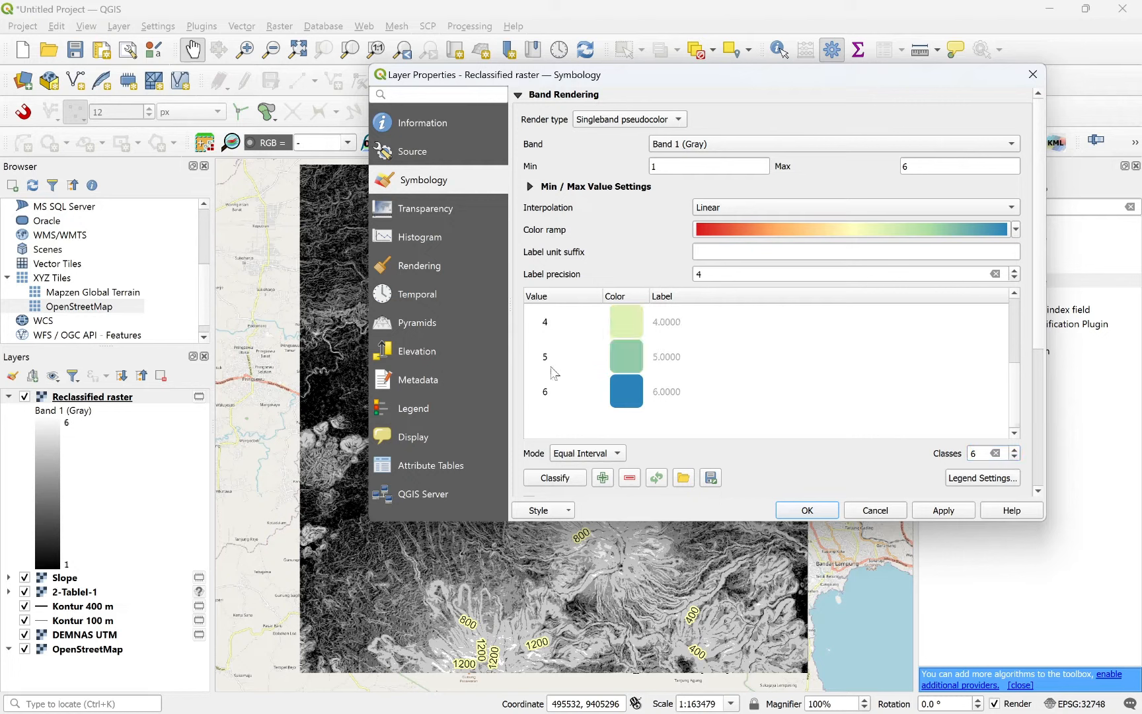
pyautogui.scroll(3, 554, 401)
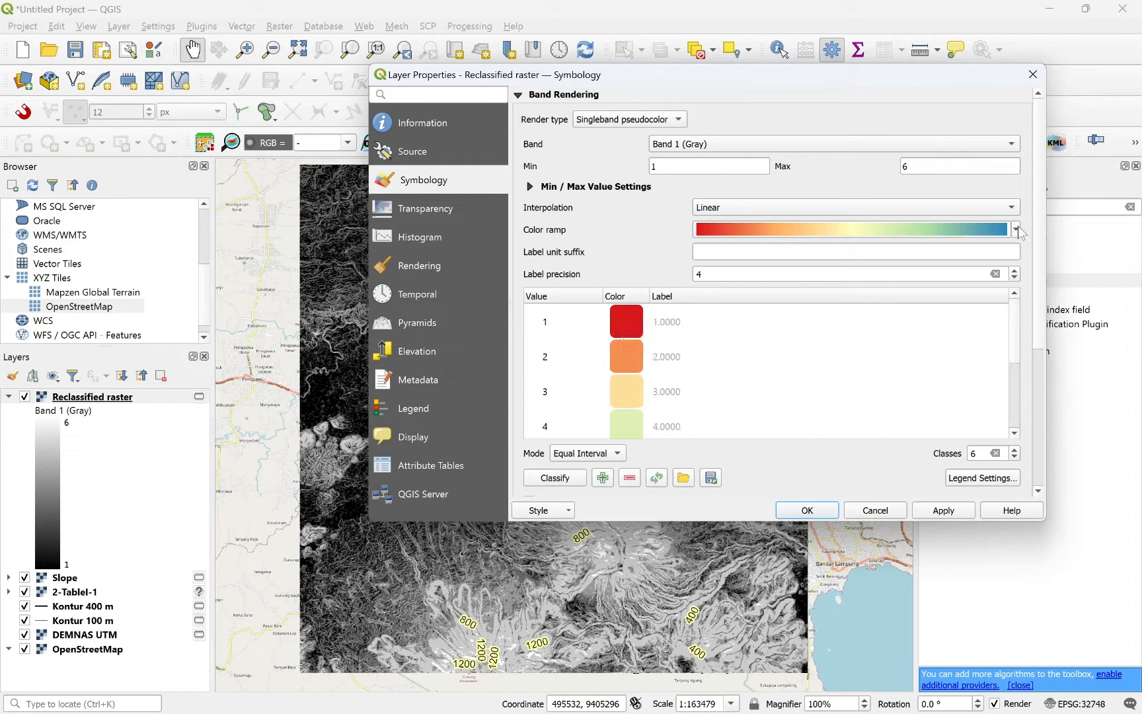
pyautogui.click(1015, 230)
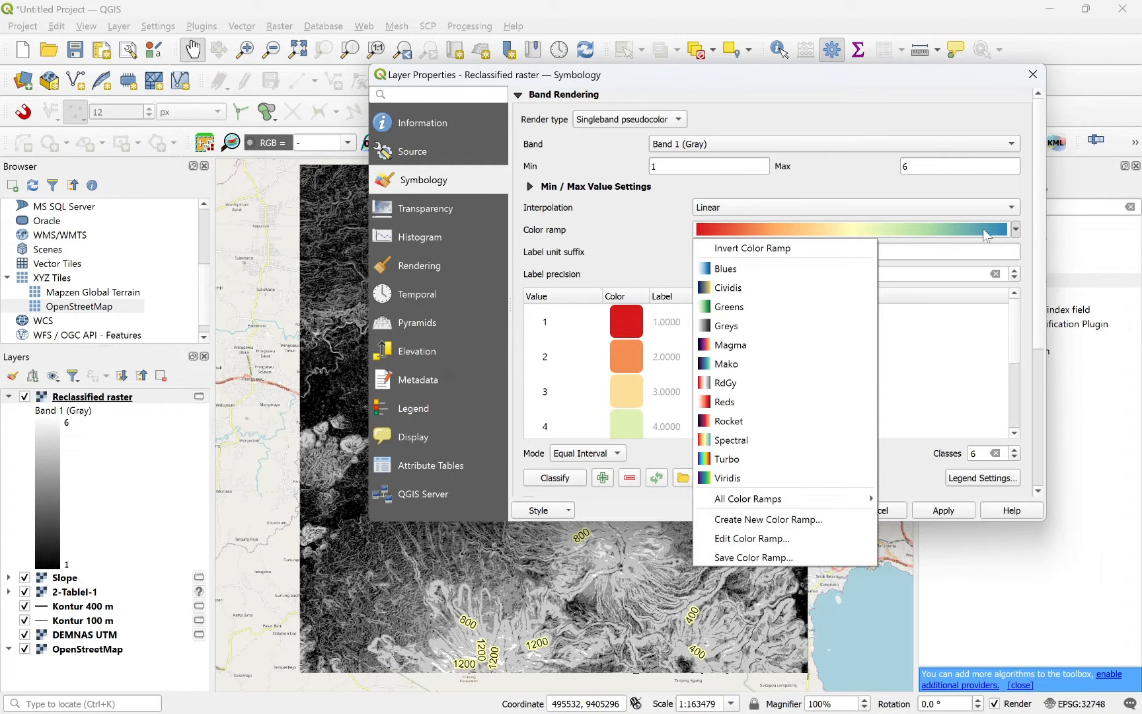
pyautogui.click(786, 249)
pyautogui.click(660, 350)
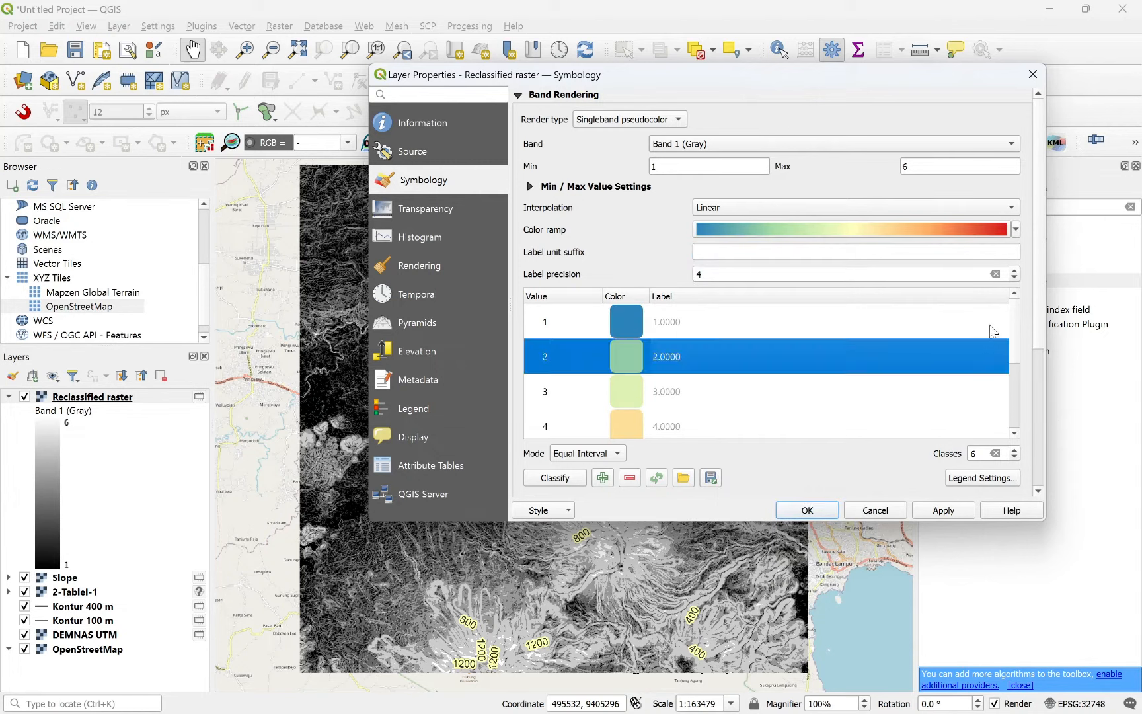
# Step: Check the colors of all six classes, then apply the Reclassified raster's symbology and close its properties
pyautogui.scroll(-2, 1018, 337)
pyautogui.scroll(2, 991, 408)
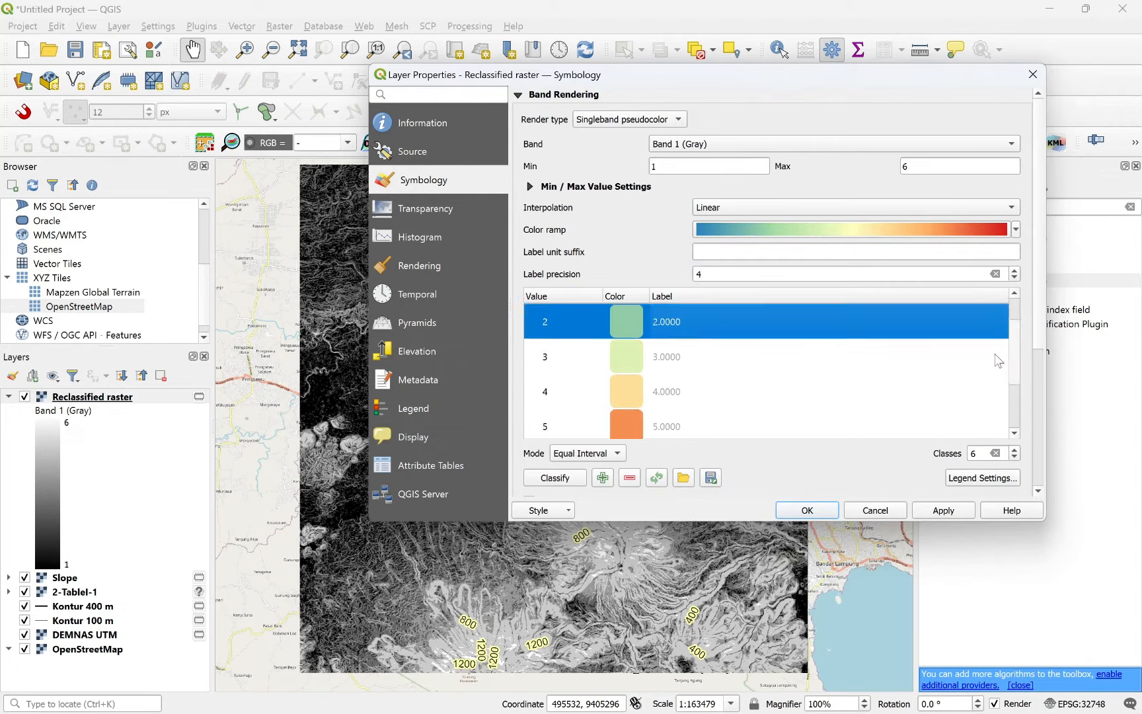
pyautogui.scroll(-2, 1002, 377)
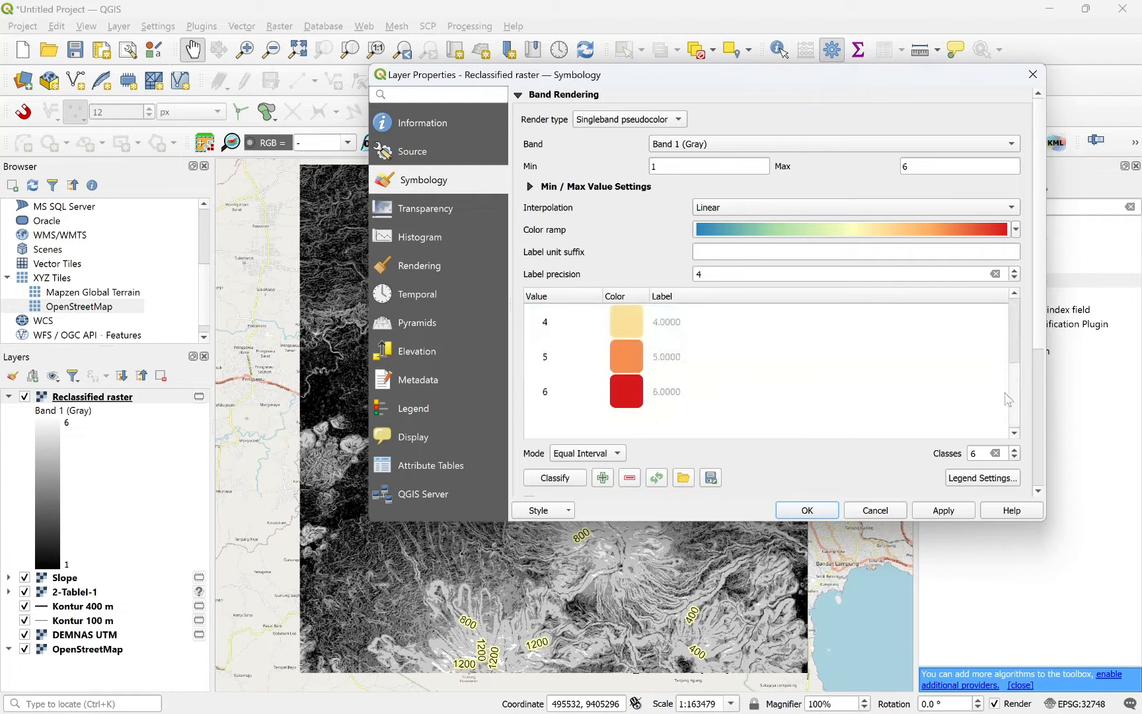
pyautogui.scroll(2, 1007, 395)
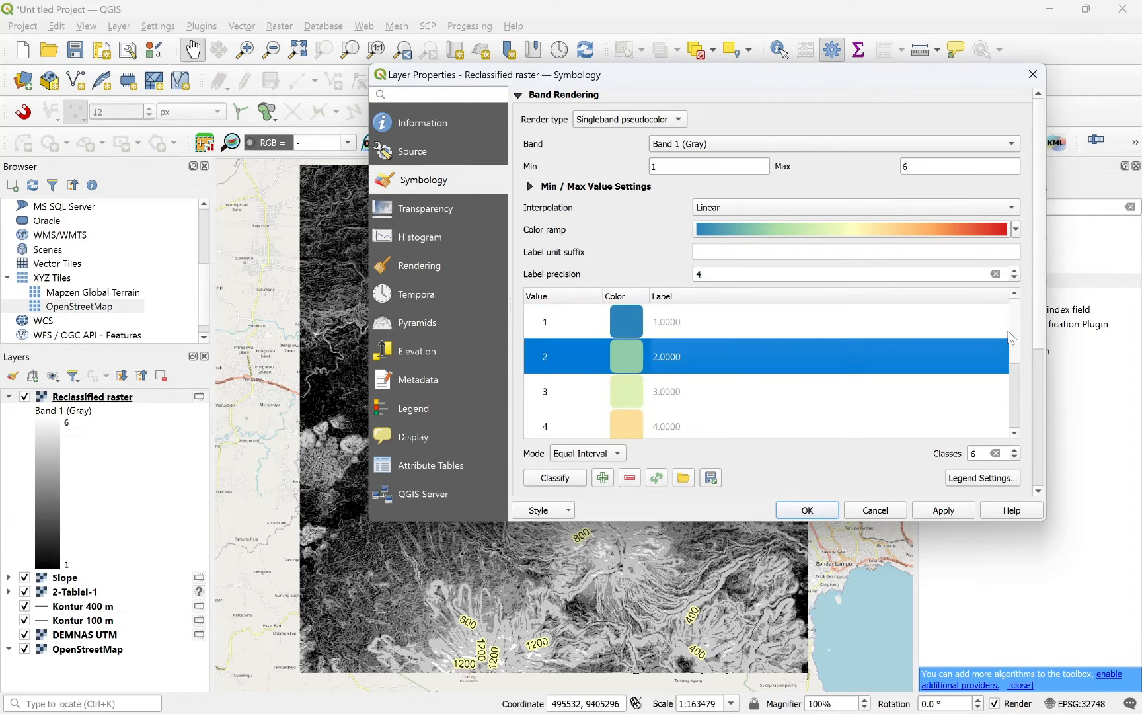
pyautogui.click(933, 513)
pyautogui.click(807, 510)
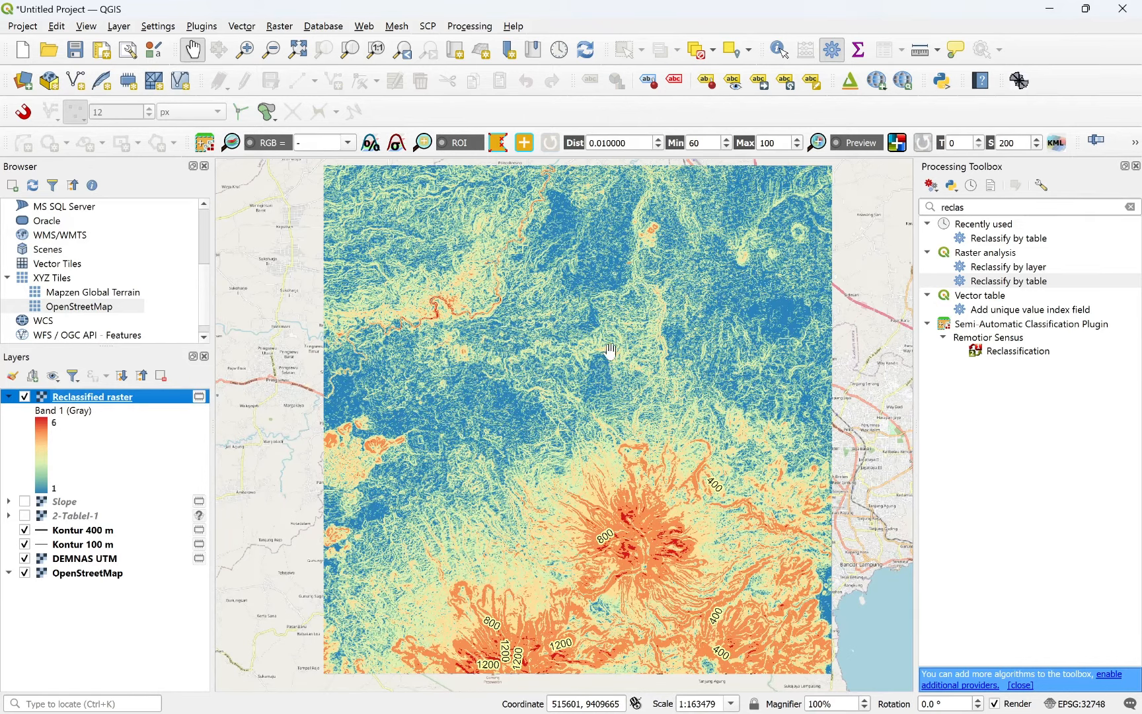
# Step: Hide the Kontur 400 m and Kontur 100 m contour layers
pyautogui.click(25, 531)
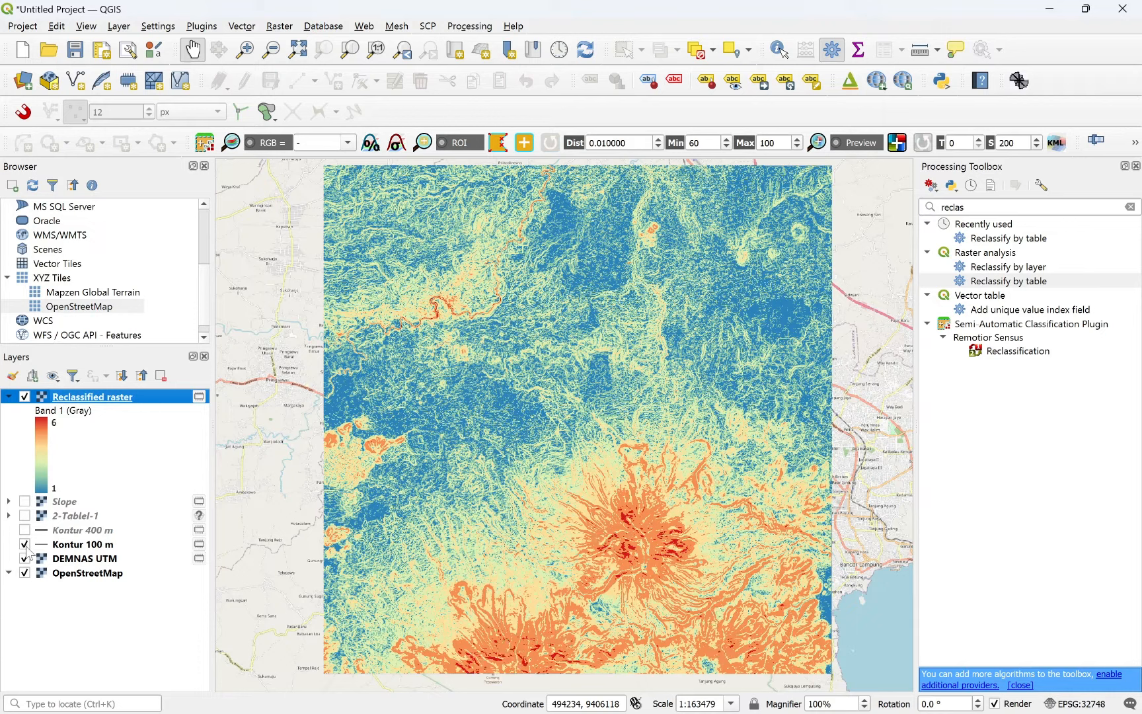
pyautogui.click(25, 544)
# Step: Set the Reclassified raster's layer blending mode to Multiply, apply it, and hide the OpenStreetMap base layer
pyautogui.doubleClick(66, 397)
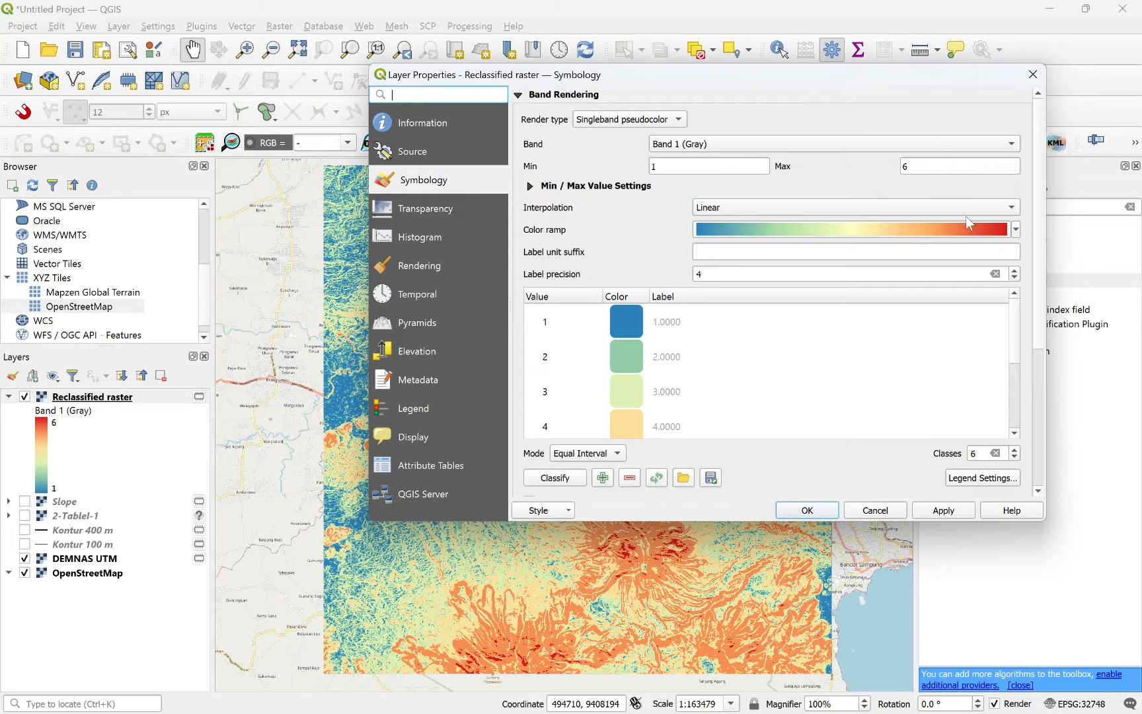
pyautogui.moveTo(1038, 257); pyautogui.dragTo(1025, 380)
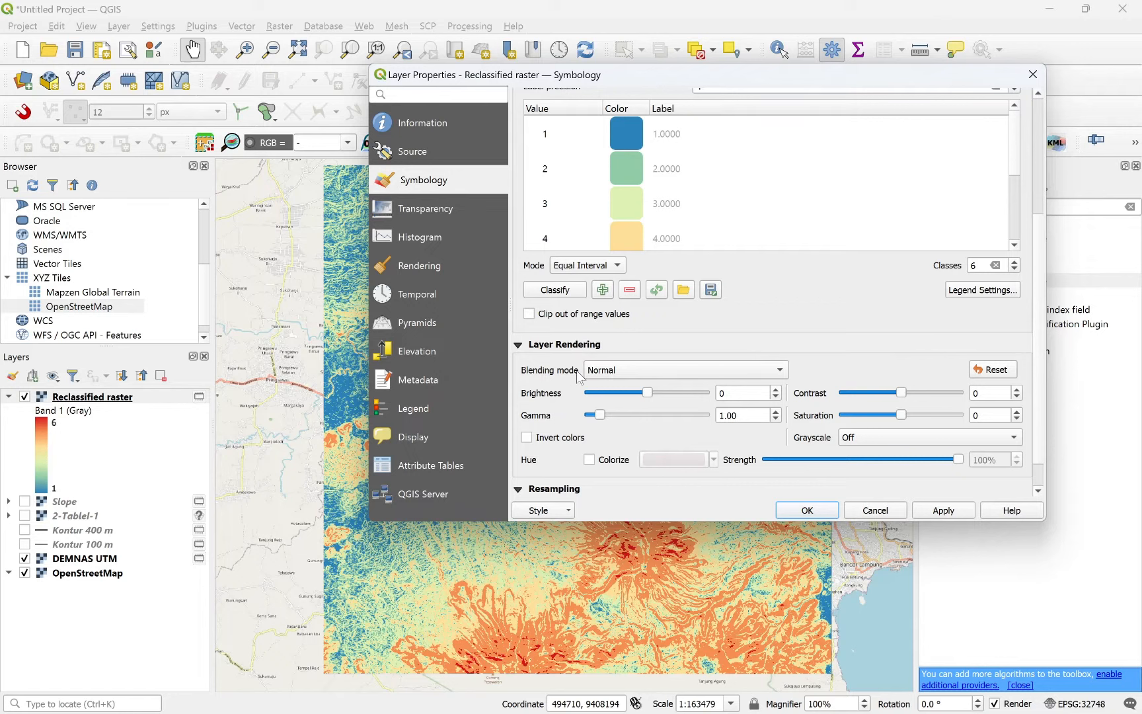
pyautogui.click(617, 373)
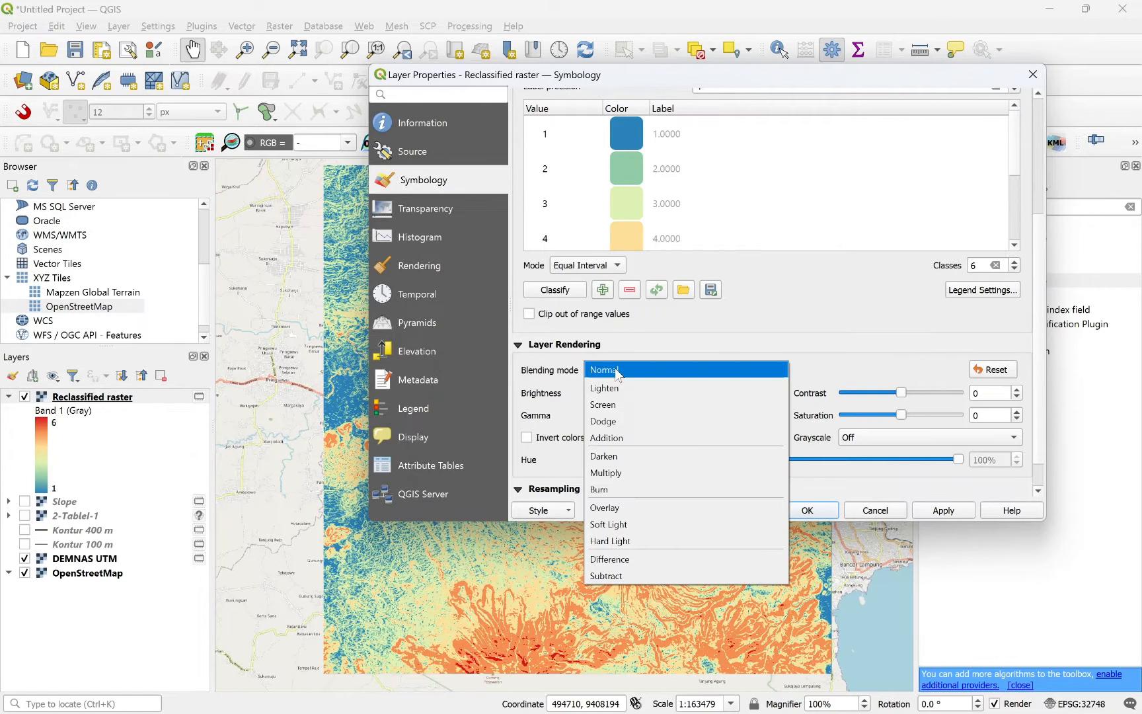
pyautogui.click(614, 475)
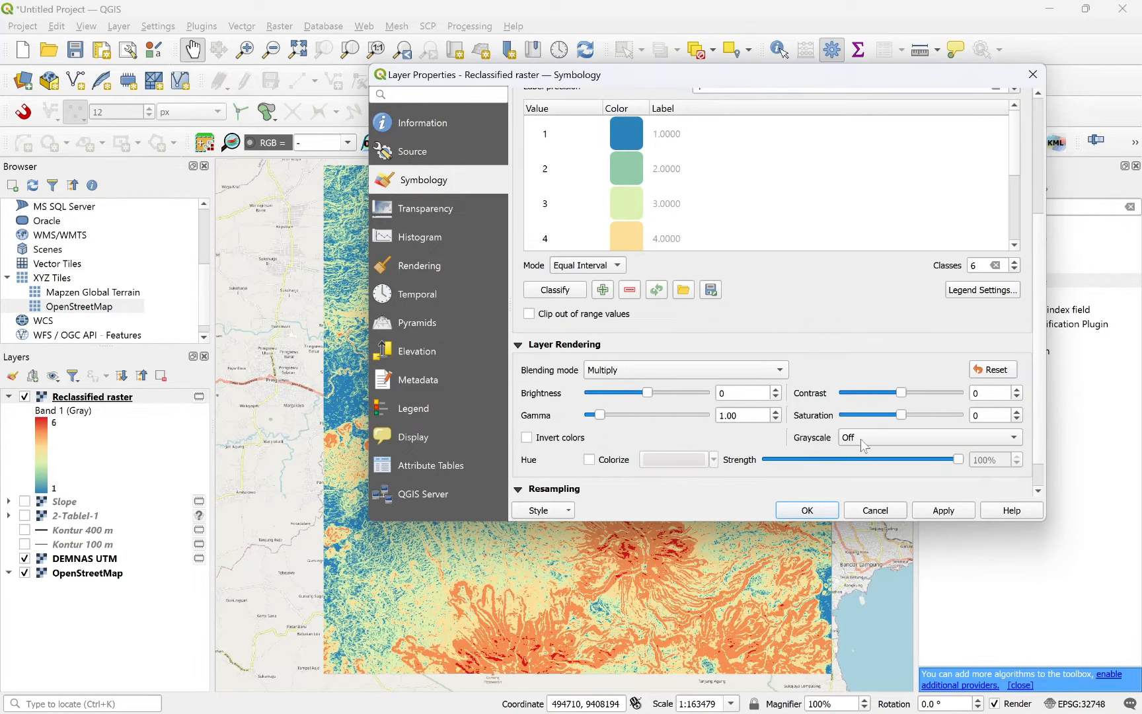
pyautogui.click(935, 513)
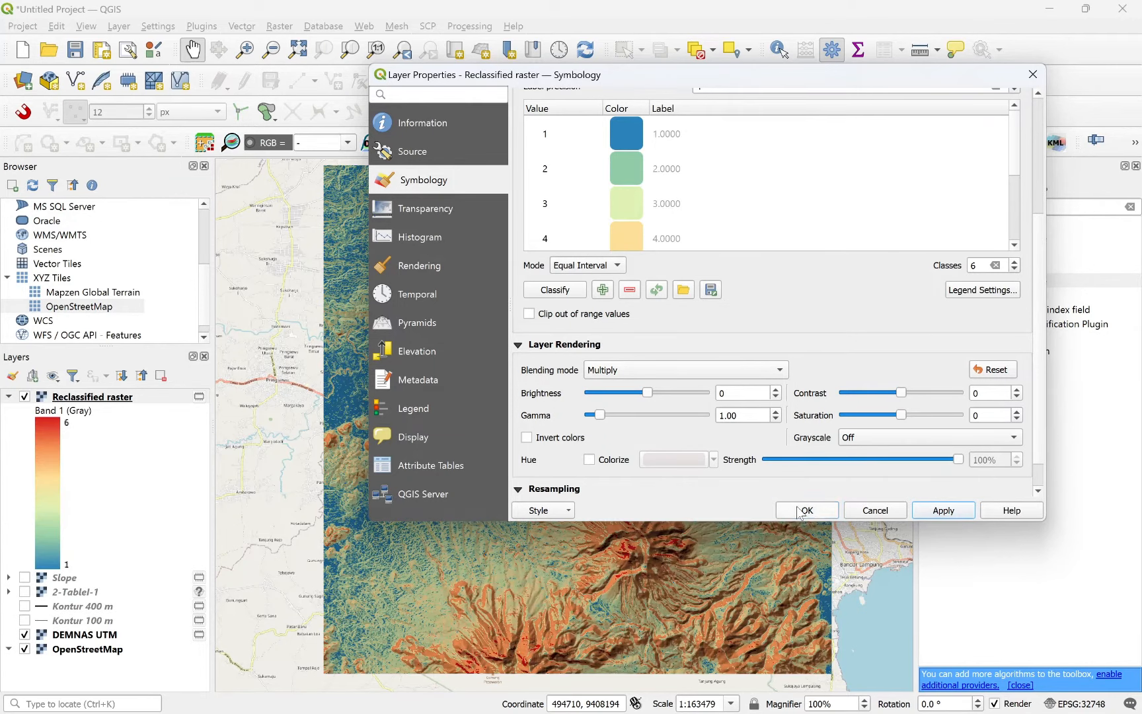
pyautogui.click(801, 511)
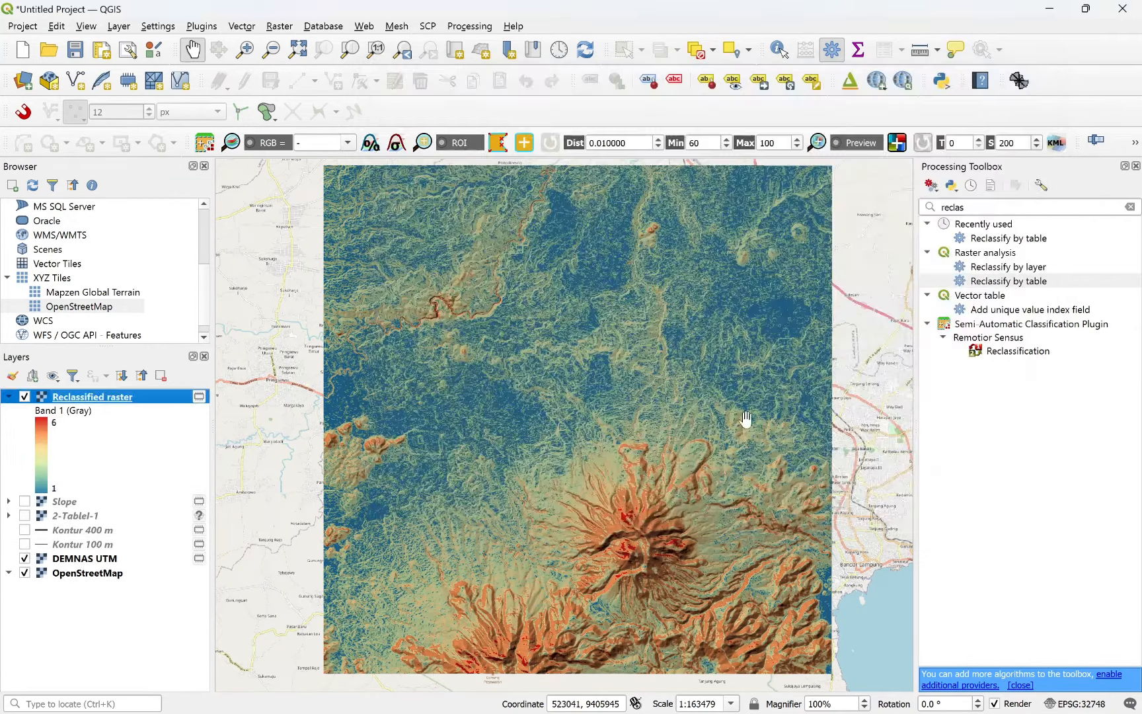
pyautogui.click(25, 573)
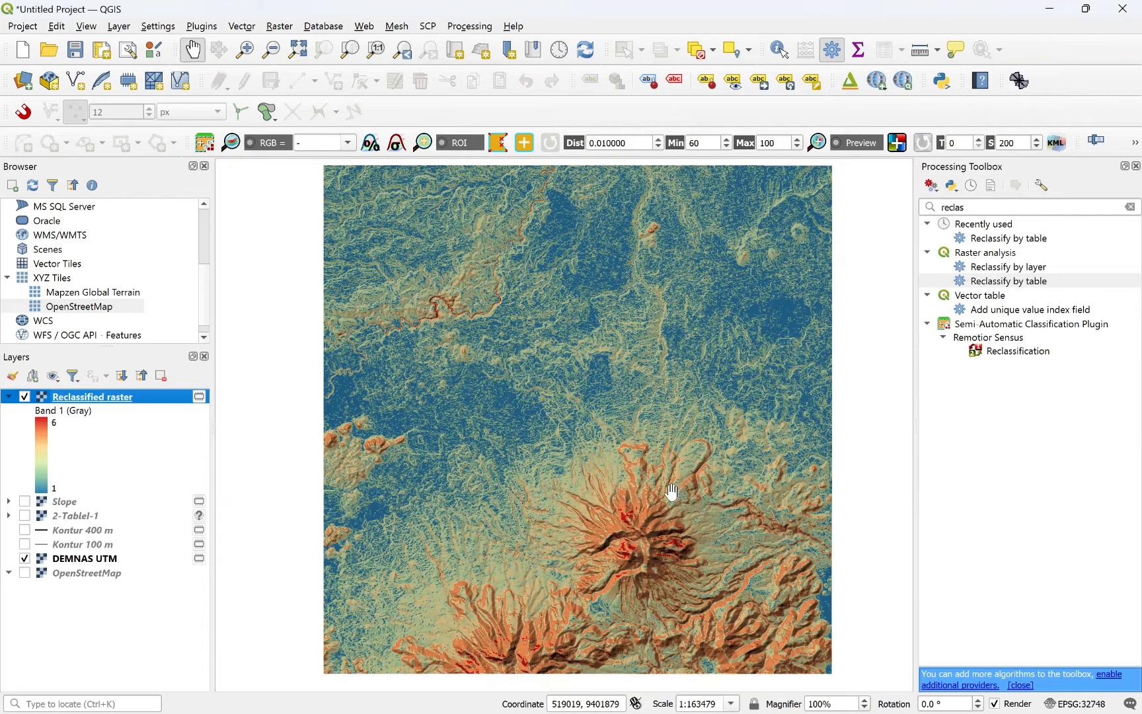